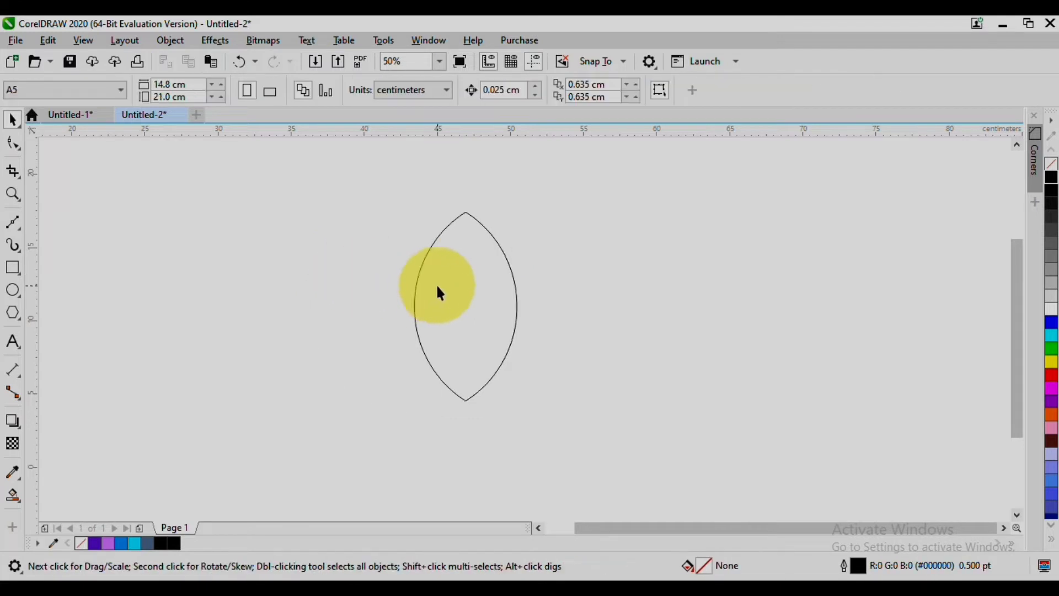
Remove the leaf shape's outline and give it a vertical linear fountain fill from light purple at the top to dark purple (#691FCA) below
click(446, 287)
right_click(1051, 163)
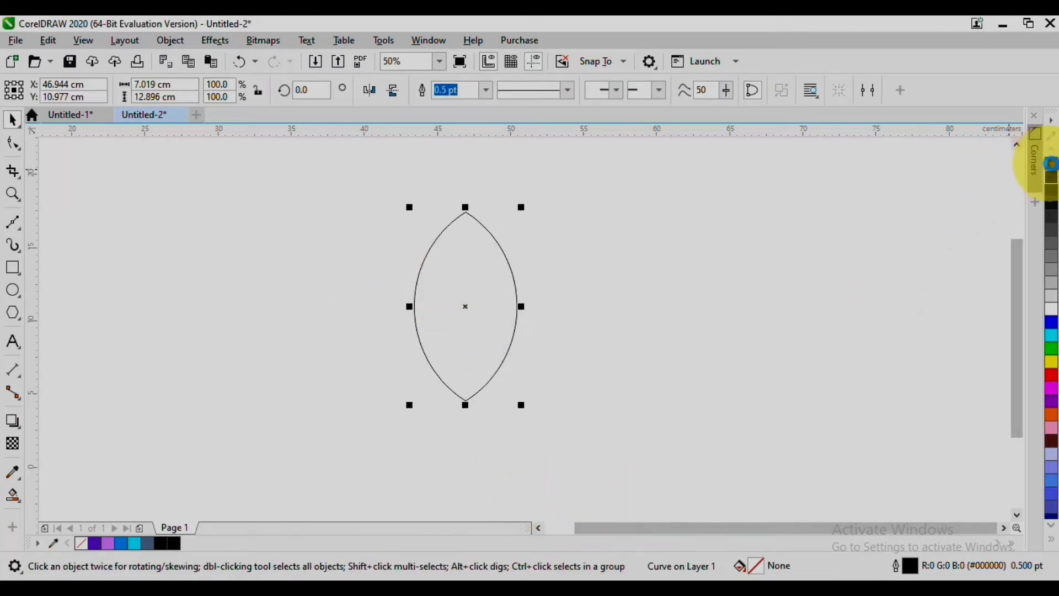
click(61, 494)
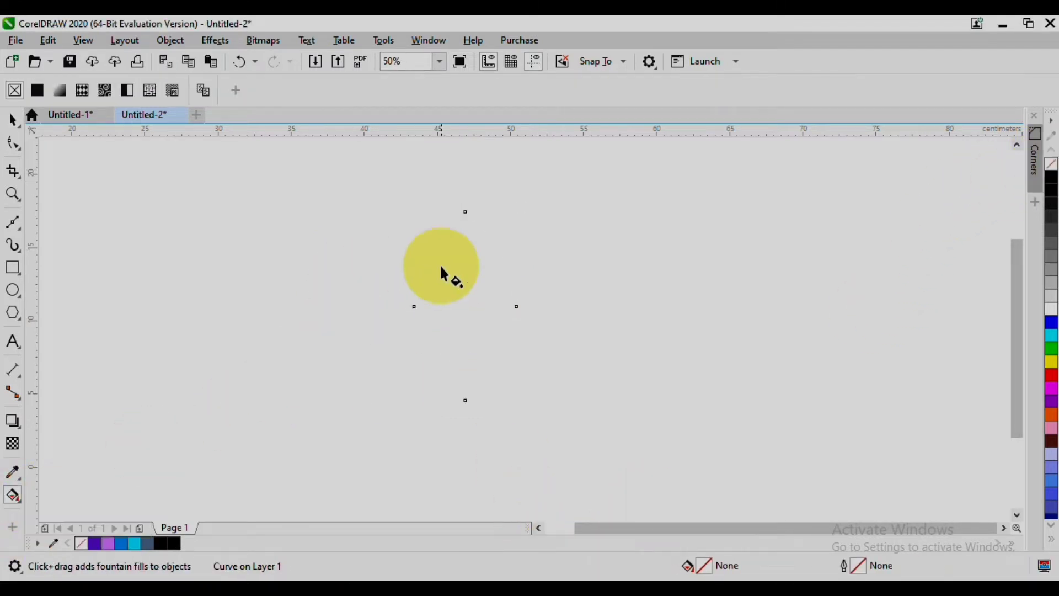
drag(466, 199, 464, 436)
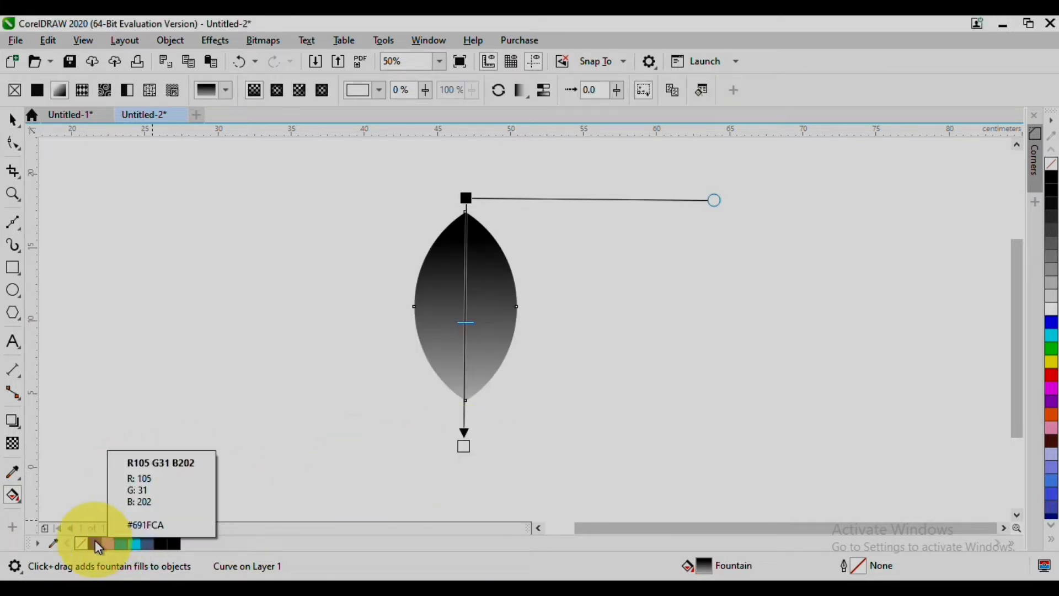
click(95, 544)
click(466, 198)
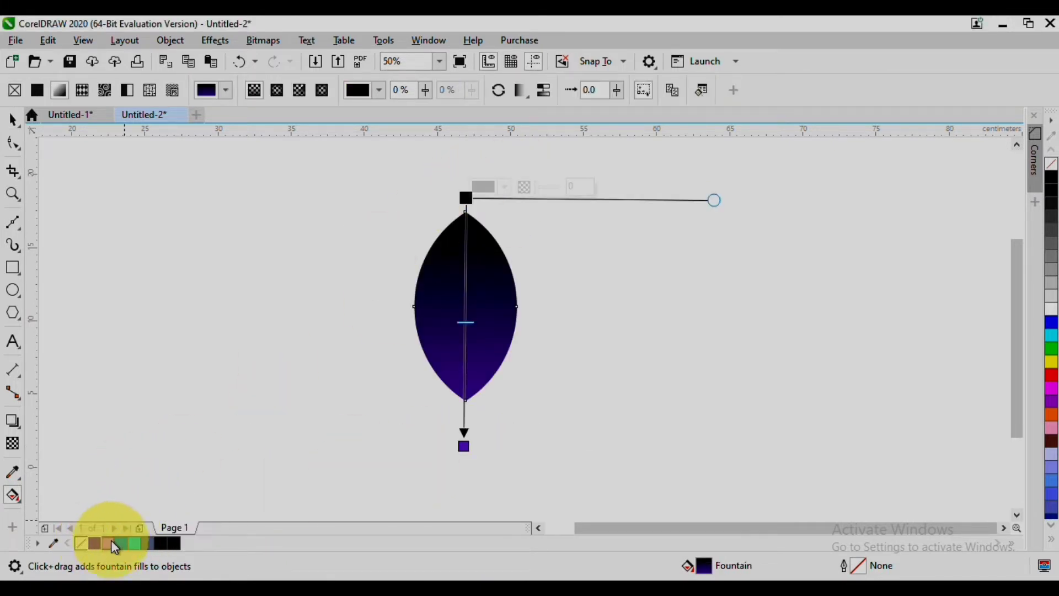
click(107, 543)
Shorten the leaf's fountain fill so both color ends lie inside the shape, slightly in from its top and bottom tips
drag(465, 446, 467, 372)
mouse_move(466, 198)
mouse_down()
mouse_move(466, 178)
mouse_move(466, 206)
mouse_up()
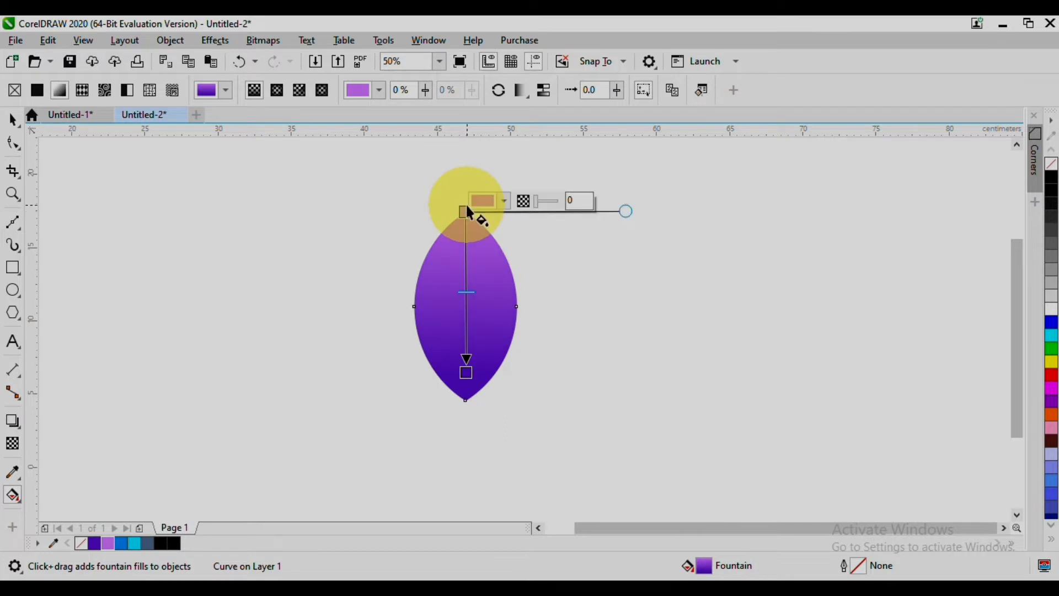
drag(466, 372, 473, 313)
key(ctrl+z)
drag(467, 212, 468, 236)
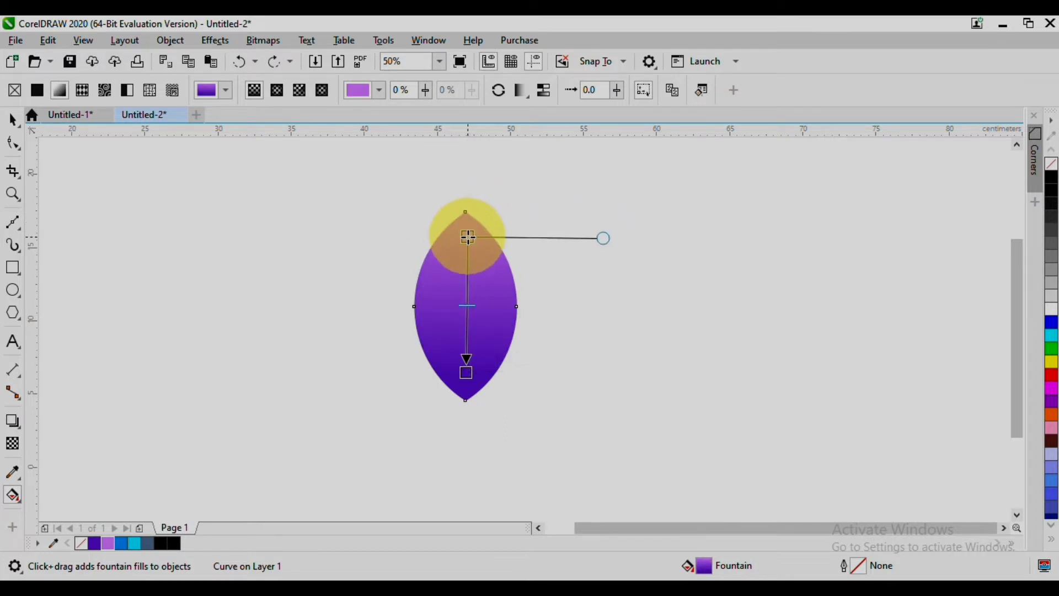
mouse_move(466, 372)
mouse_down()
mouse_move(466, 387)
mouse_move(467, 357)
mouse_up()
Duplicate the leaf about 3.7 cm straight up and give the copy no fill and a black outline
click(12, 119)
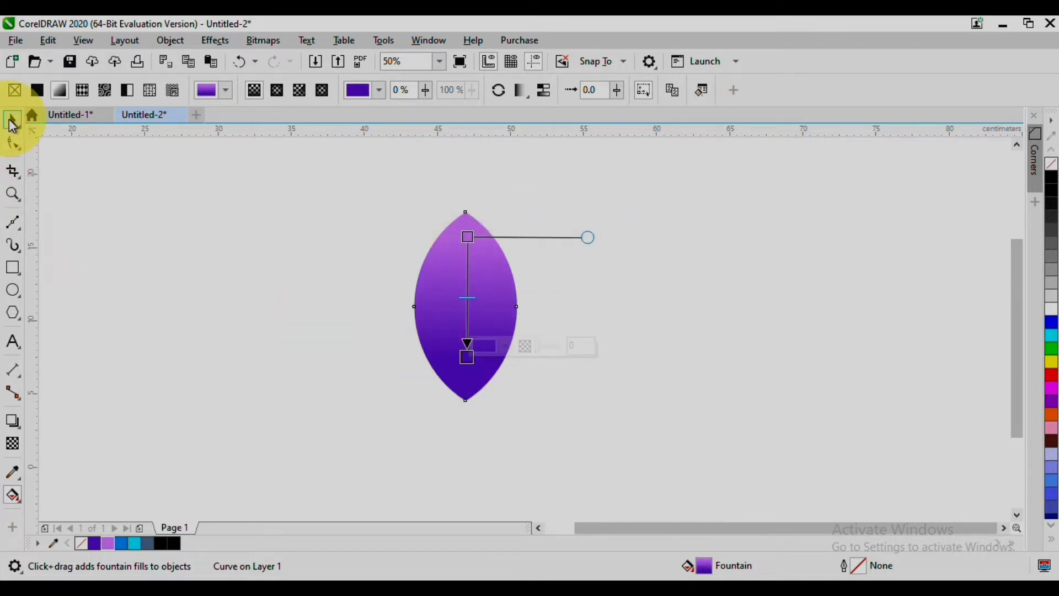
drag(466, 300, 458, 252)
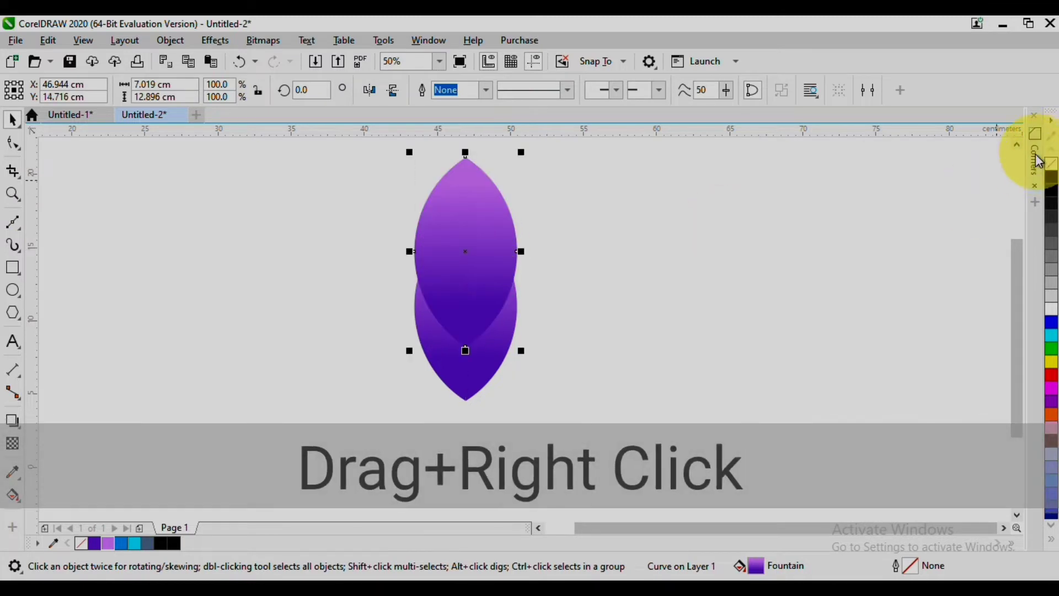
click(1048, 164)
right_click(1051, 176)
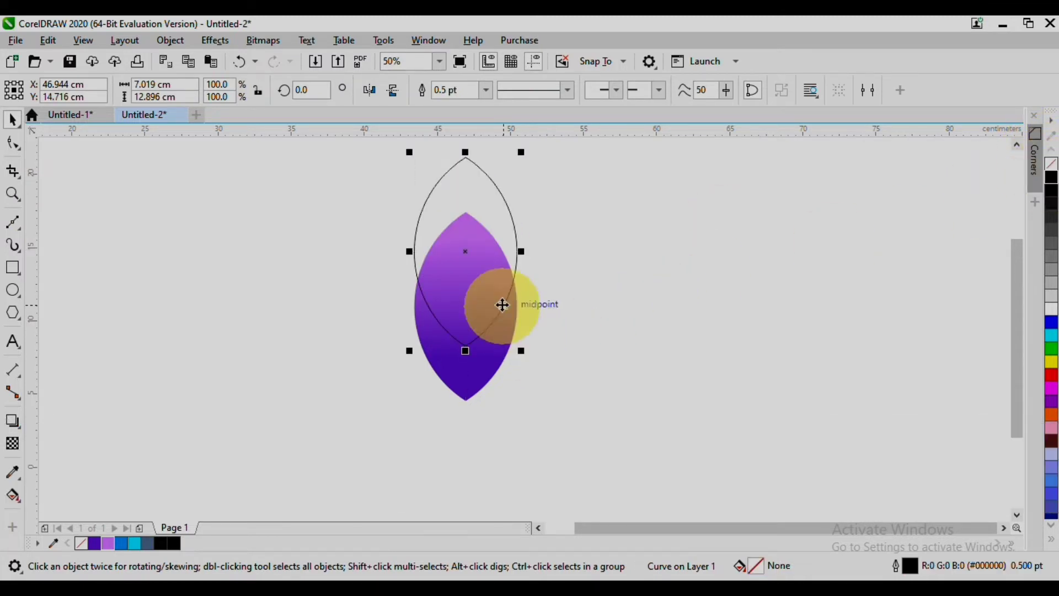
Widen the outlined copy symmetrically to about 9.5 cm and move it up about 0.7 cm
drag(524, 251, 539, 252)
click(483, 276)
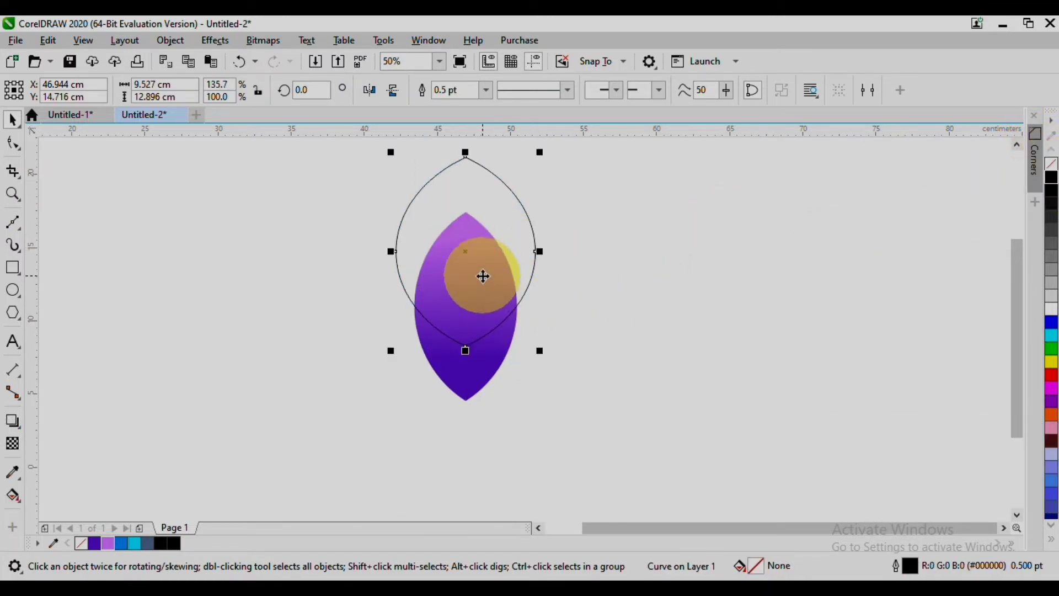
drag(483, 272, 484, 261)
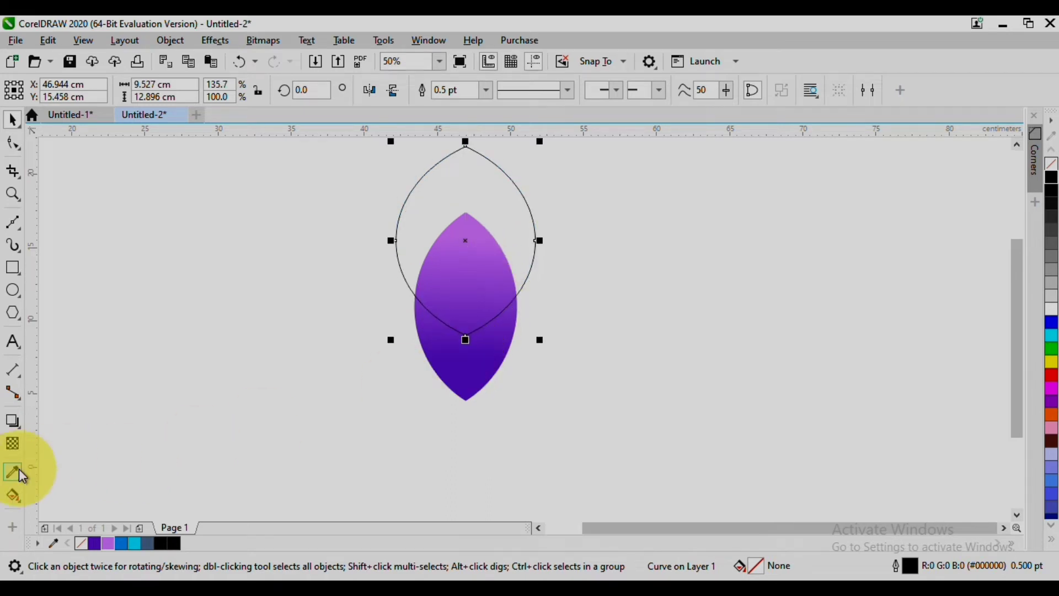
Smart-fill the part of the leaf below the outlined copy as a new shape and delete the outlined copy
click(12, 496)
click(62, 509)
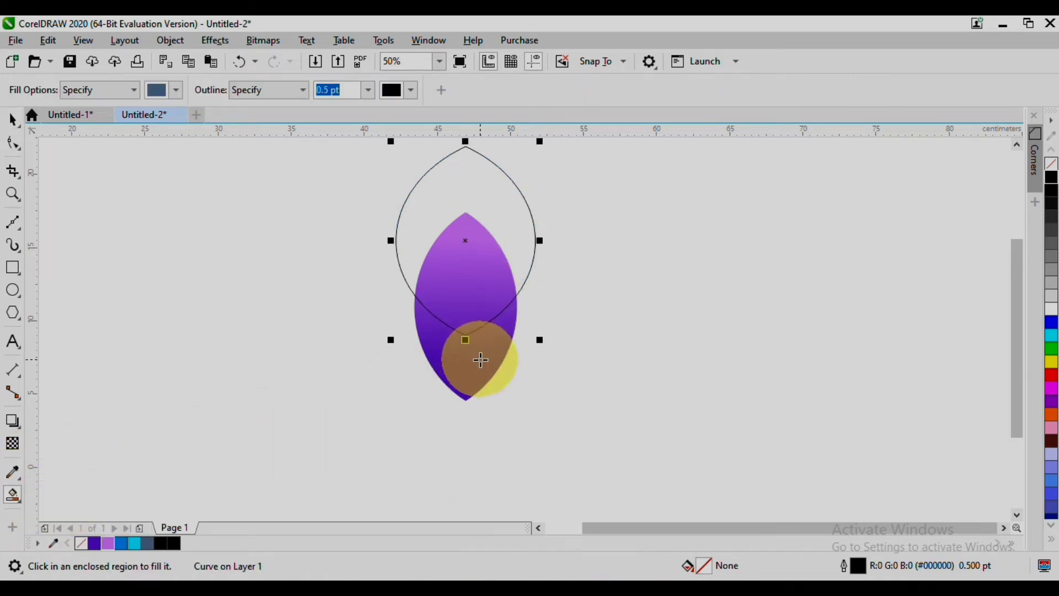
click(480, 359)
click(12, 119)
click(524, 267)
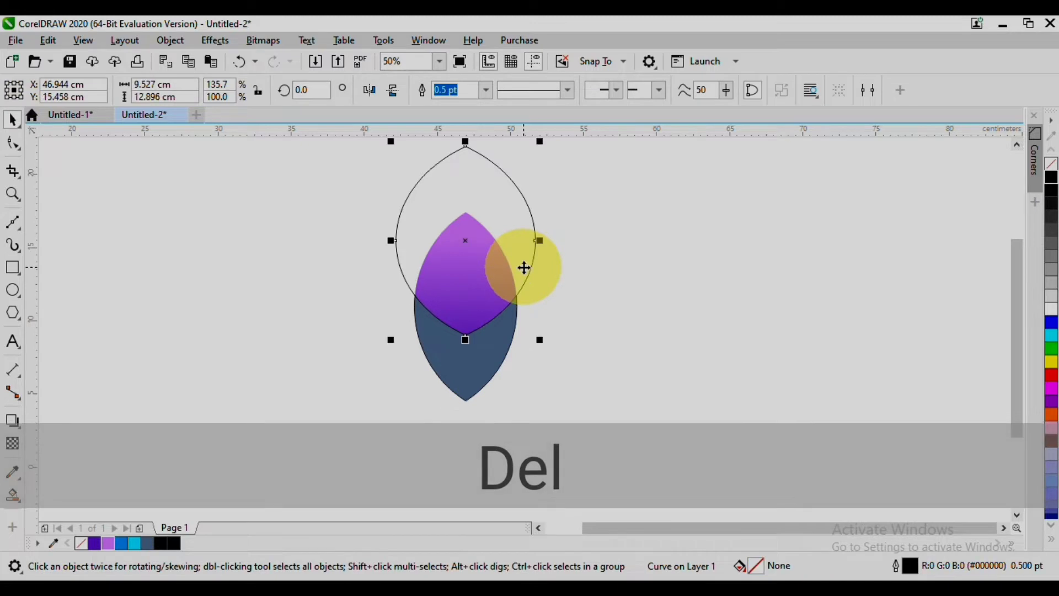
key(Delete)
Remove the new lower piece's outline and copy the leaf's purple fountain fill onto it
click(493, 358)
right_click(1050, 164)
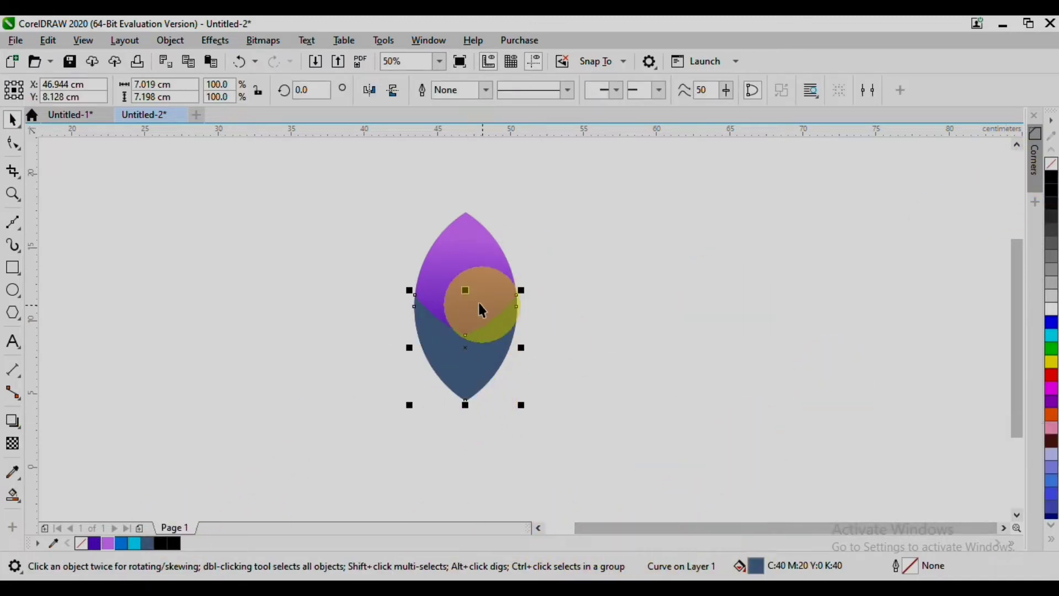
click(464, 285)
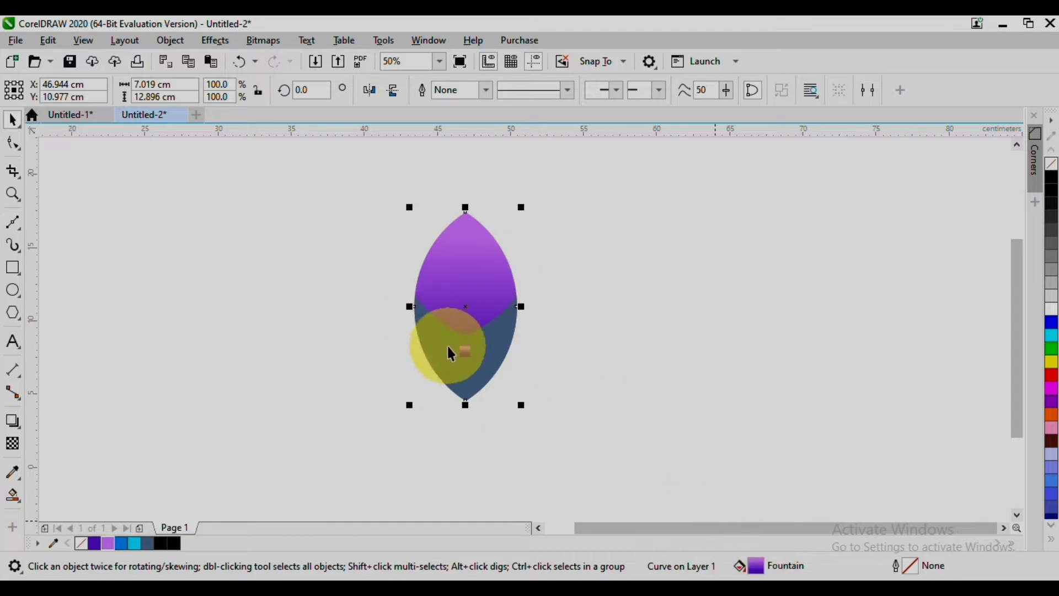
drag(447, 346, 491, 345)
Delete the middle node on the lower piece's upper edge to turn its point into a smooth curve
click(462, 357)
key(F10)
key(Delete)
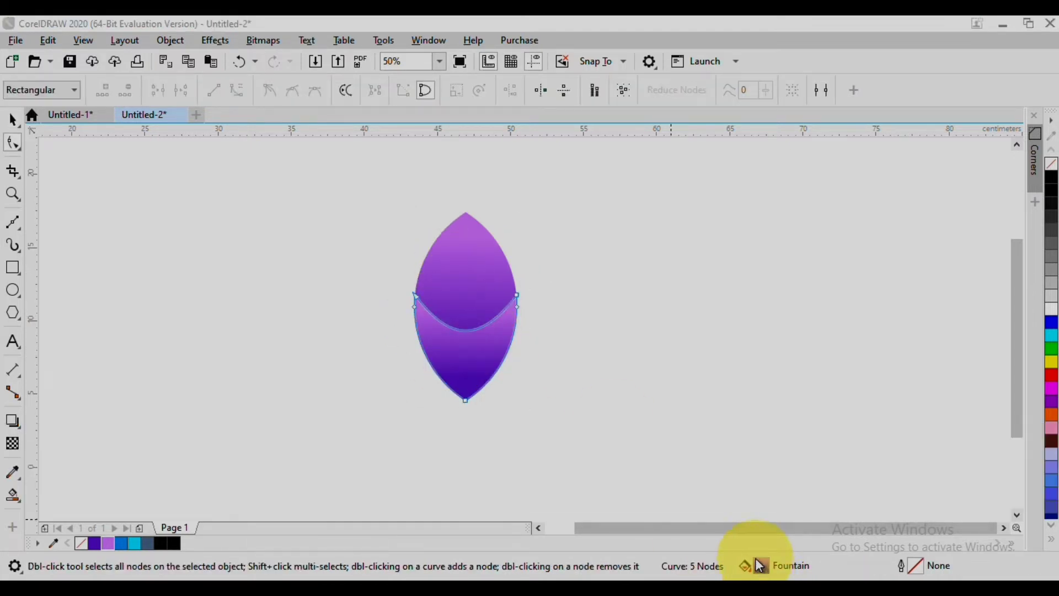
Turn the lower piece's fountain fill nearly horizontal with dark purple on the left, and extend its dark end well beyond the leaf
double_click(760, 564)
drag(412, 313, 344, 257)
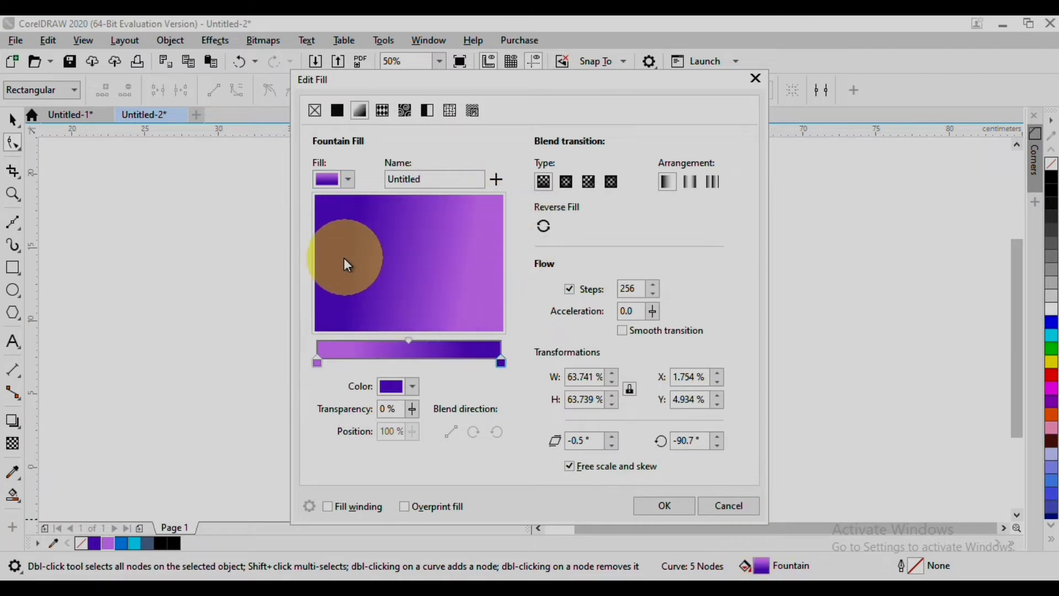
click(664, 505)
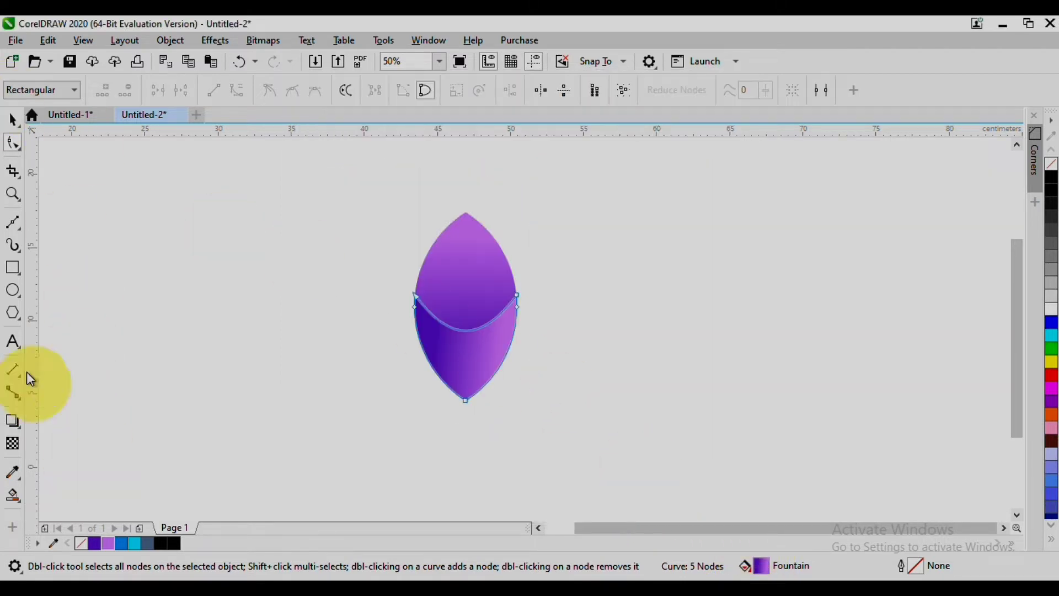
click(12, 490)
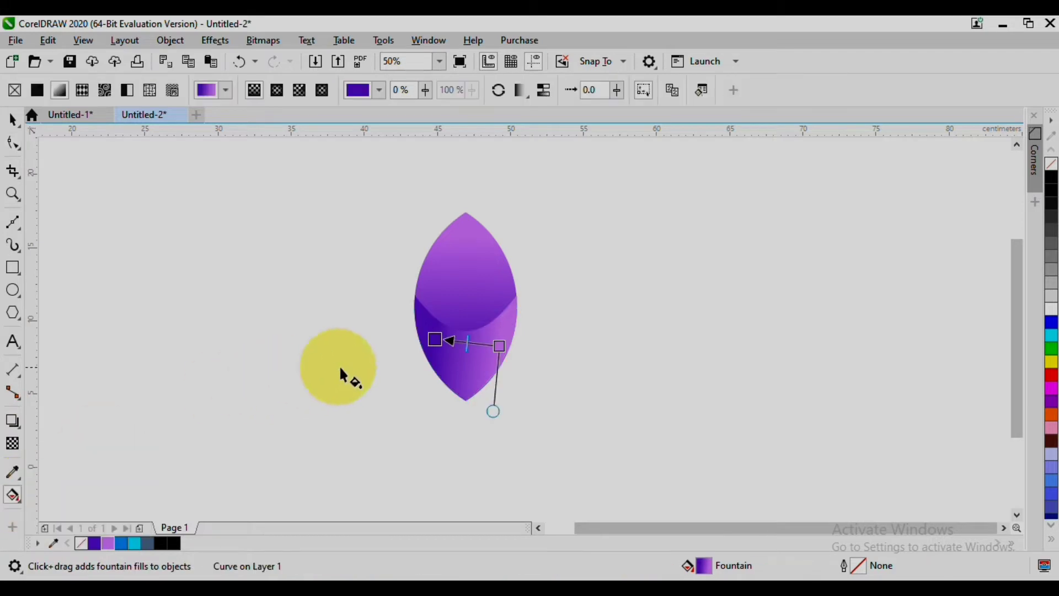
drag(433, 340, 340, 330)
click(7, 122)
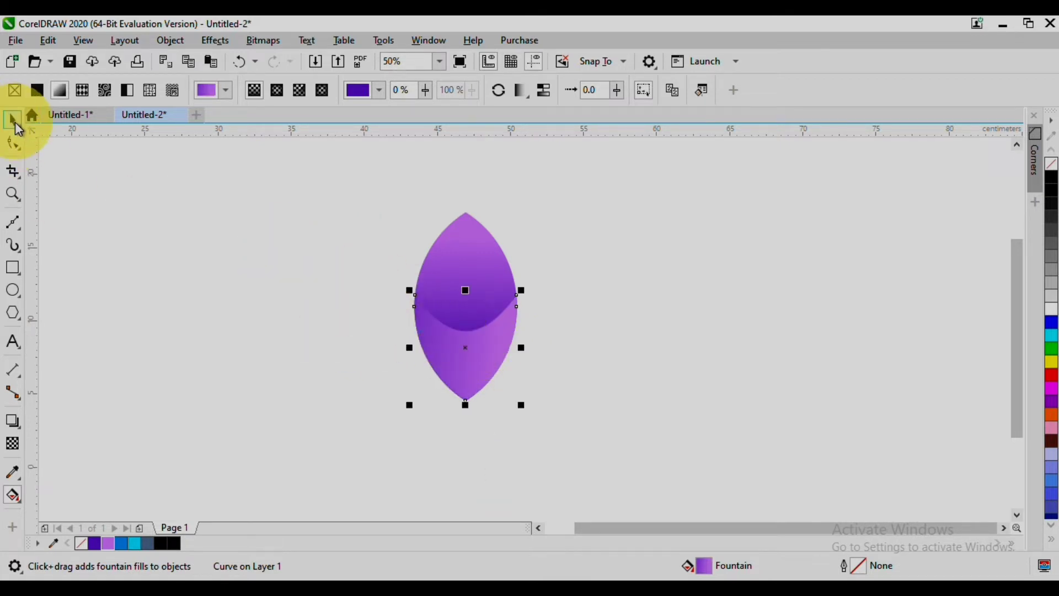
Reshape the lower piece's curved upper edge into a shallower arc
scroll(510, 348, up, 1)
mouse_move(430, 309)
mouse_down()
mouse_move(444, 340)
mouse_move(430, 312)
mouse_up()
key(F10)
click(7, 120)
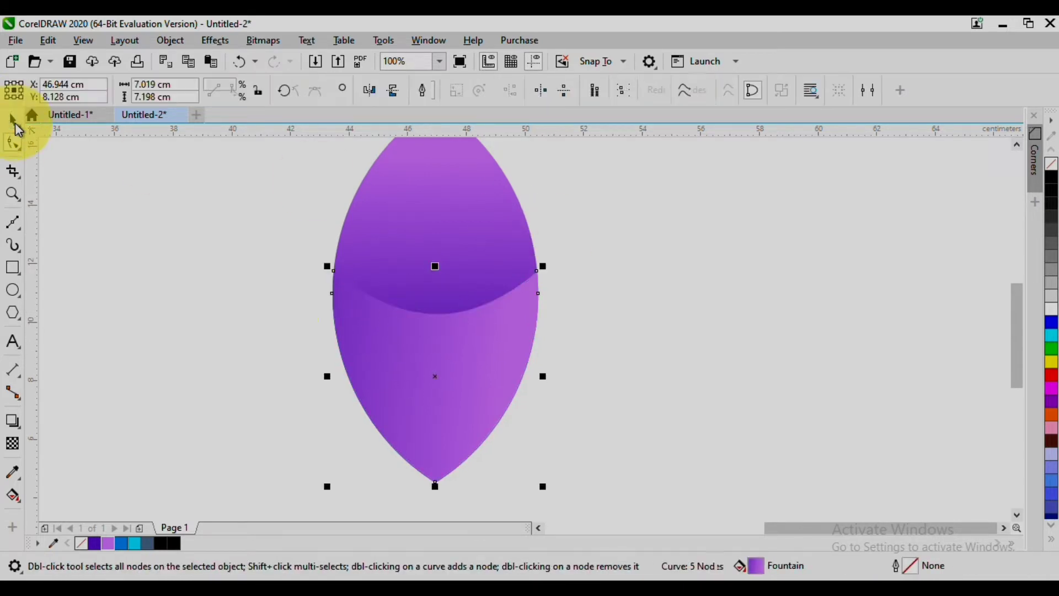
Draw a sagging Bézier curve about 7.5 × 3.6 cm across the lower piece, from its upper right edge to beyond its lower left edge
click(10, 233)
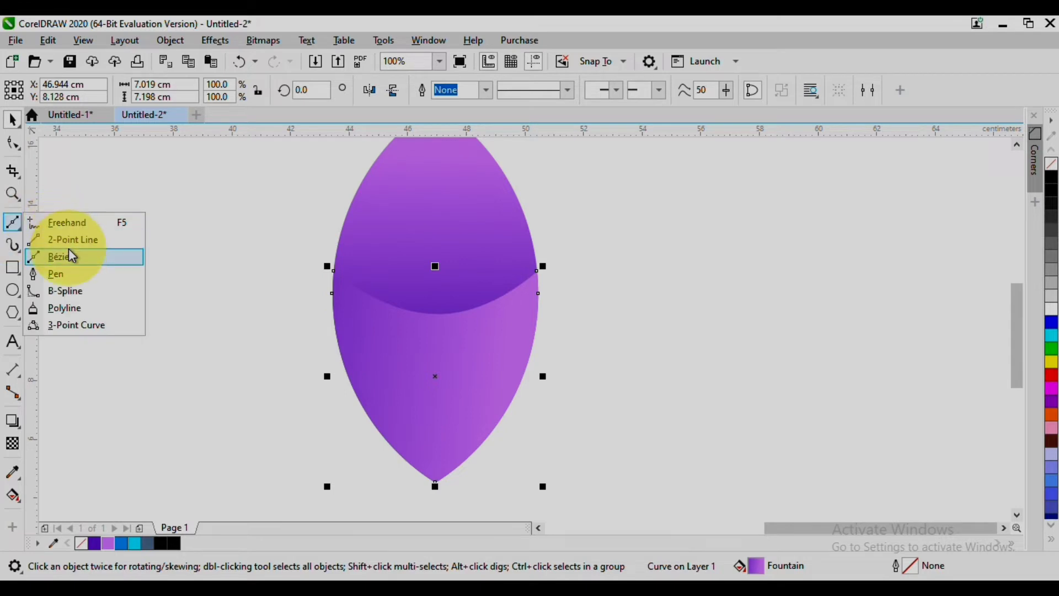
click(67, 254)
click(536, 323)
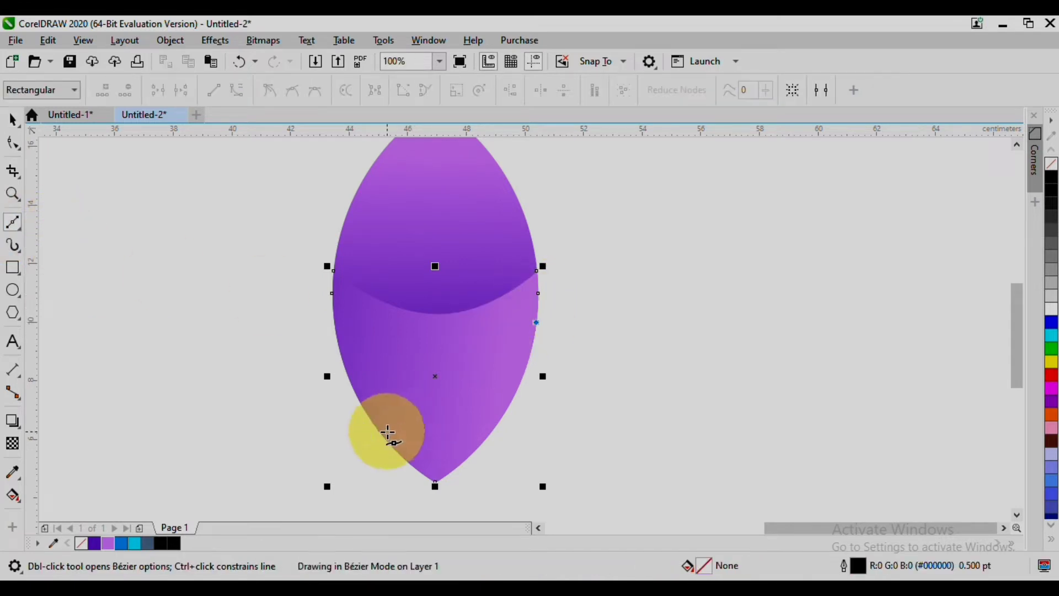
drag(317, 423, 216, 389)
click(12, 119)
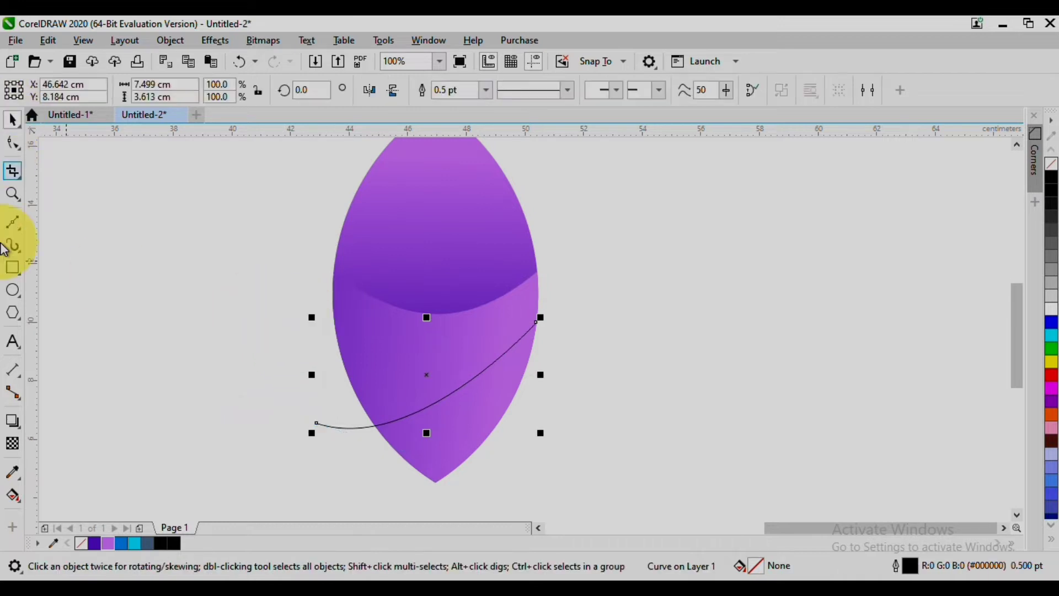
Draw a second Bézier curve crossing the first, from outside the lower piece's upper left edge to beyond its lower right edge
click(13, 222)
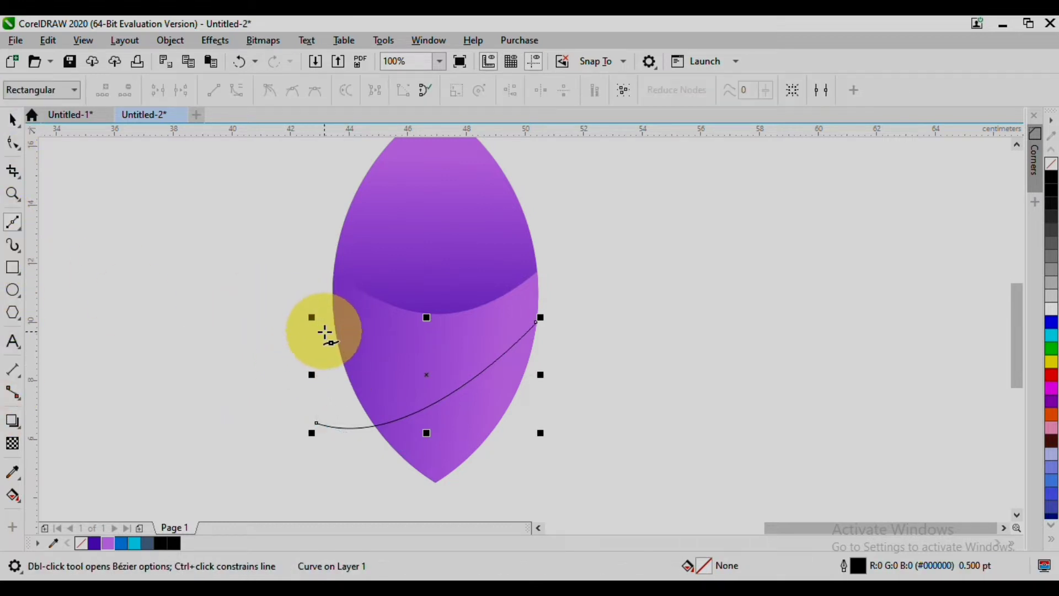
click(324, 331)
drag(538, 451, 676, 459)
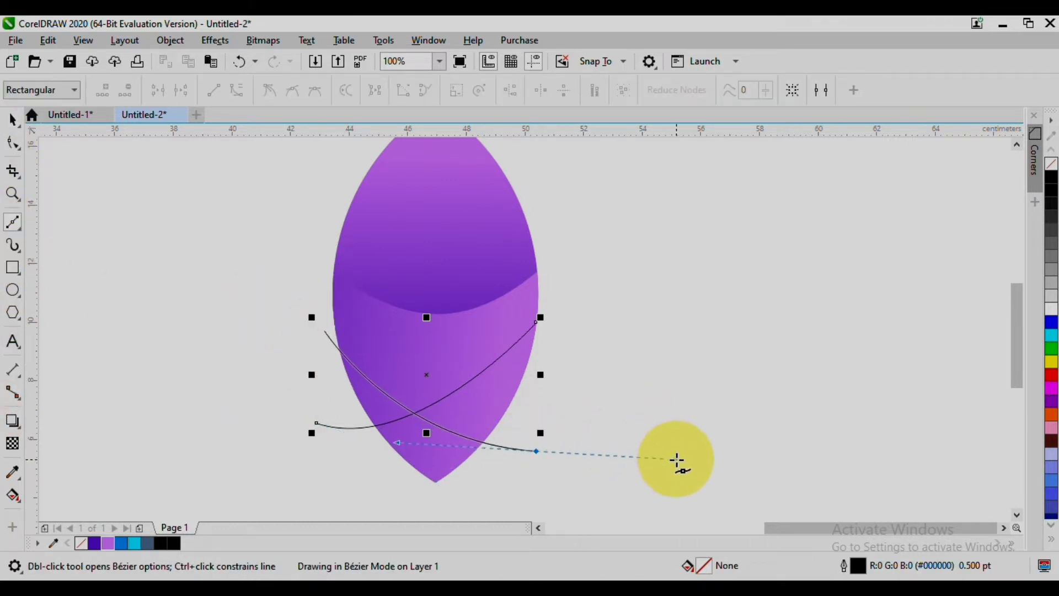
Smart-fill the right, left and bottom tip regions that the two crossing curves enclose within the leaf
click(12, 494)
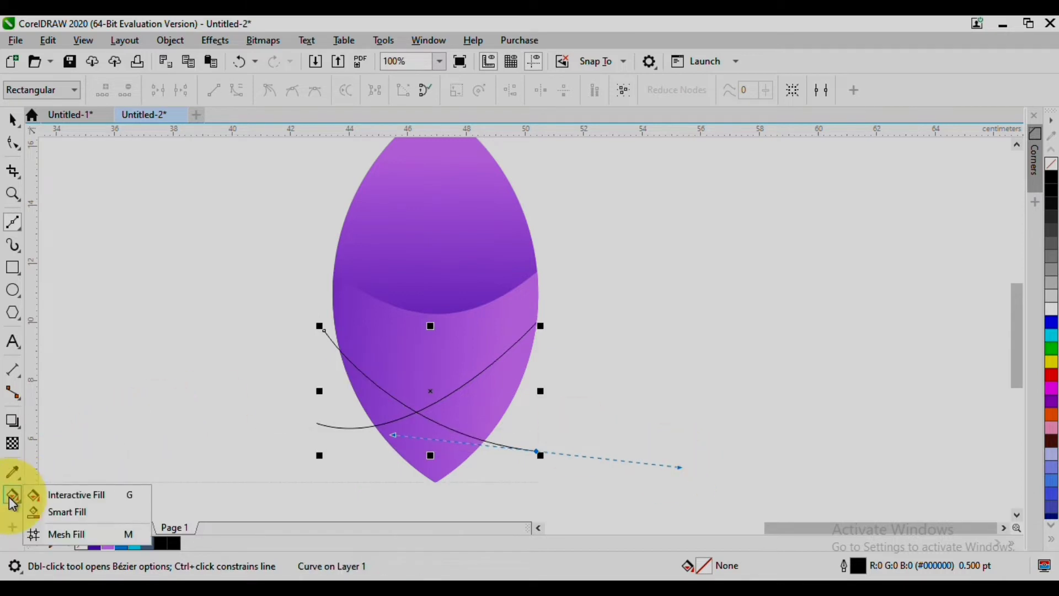
click(39, 511)
click(465, 394)
click(385, 397)
click(420, 436)
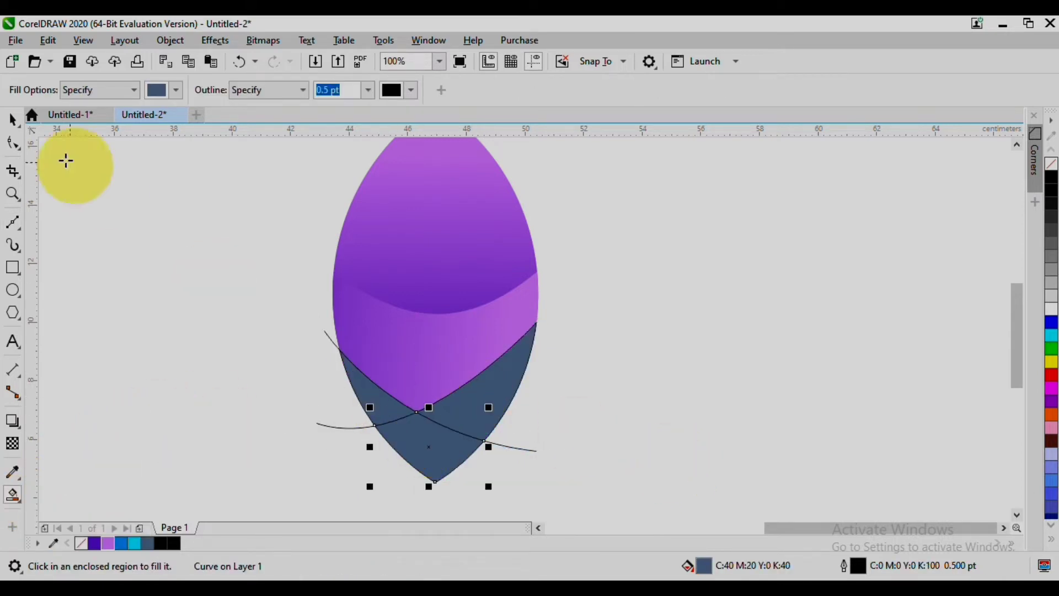
Delete the two crossing Bézier guide curves, keeping the filled regions
click(12, 119)
click(612, 438)
click(518, 444)
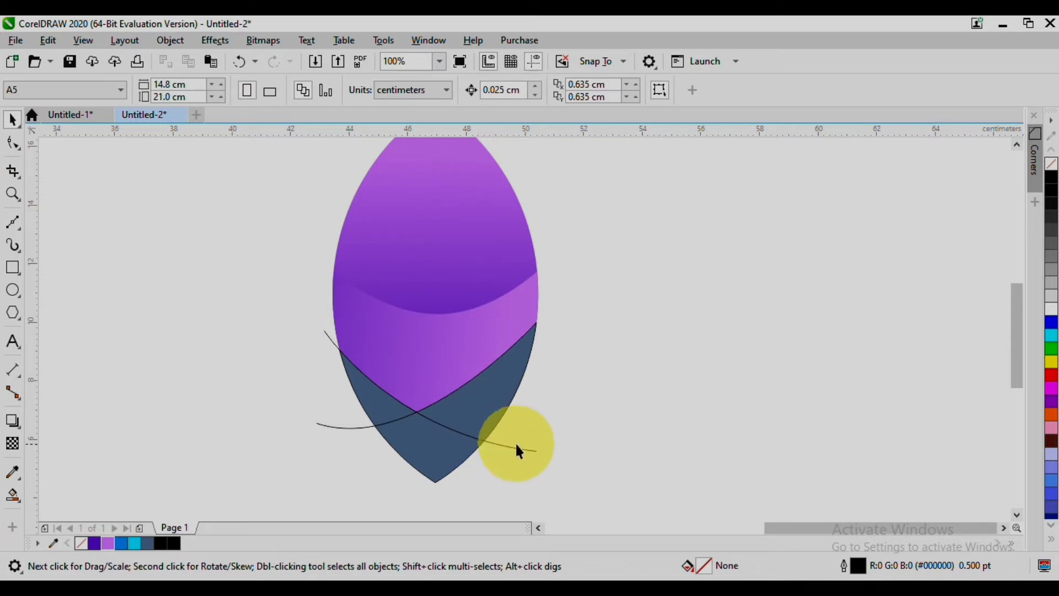
key(Escape)
click(347, 430)
key(Delete)
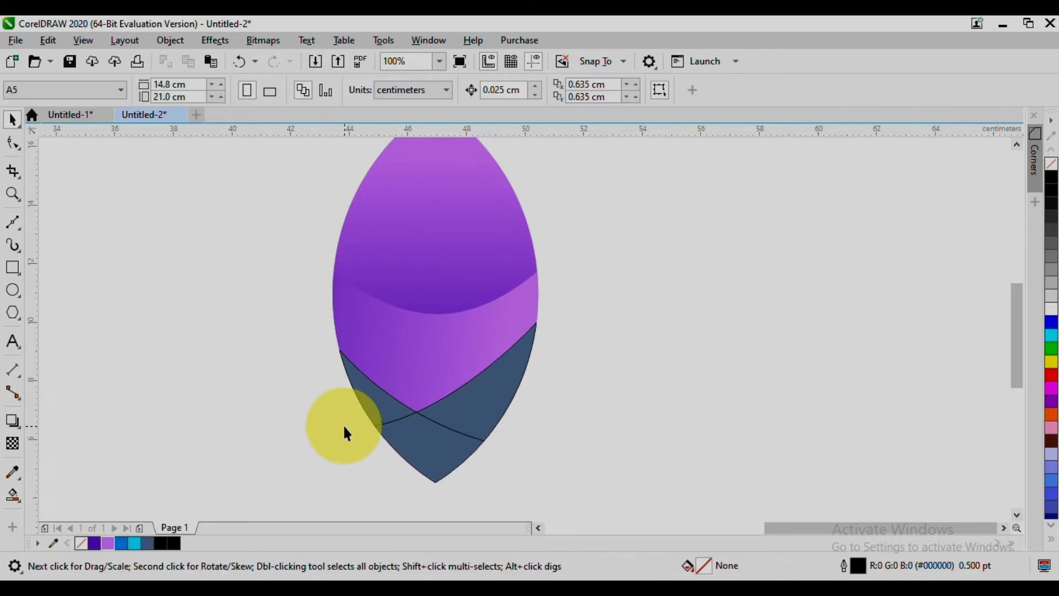
Copy the lower piece's purple fountain fill onto the three new bottom regions and remove their outlines
drag(299, 330, 687, 489)
click(475, 326)
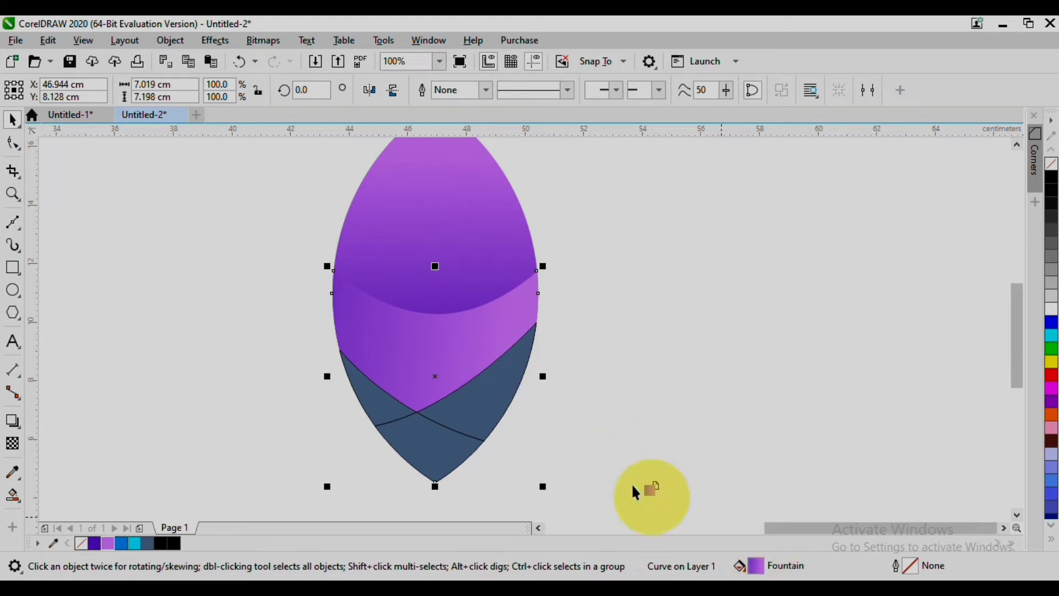
click(487, 398)
click(412, 424)
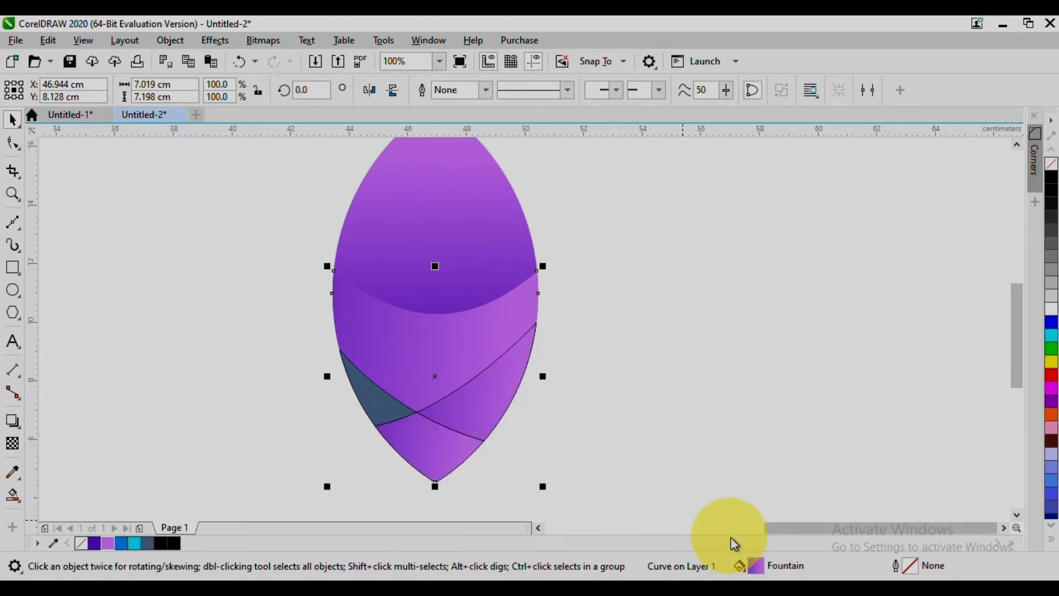
click(365, 392)
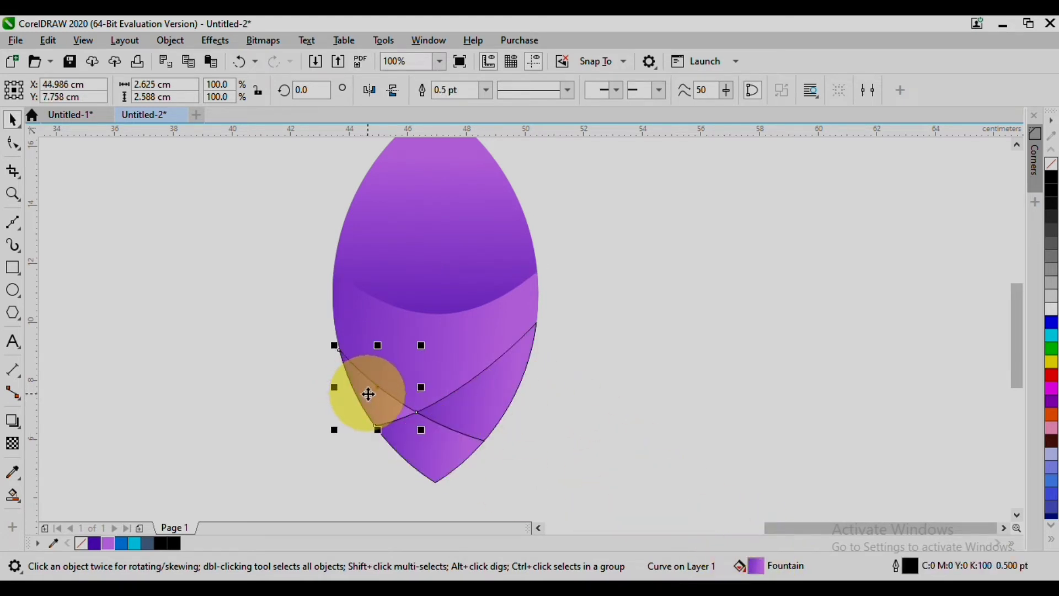
drag(268, 302, 587, 487)
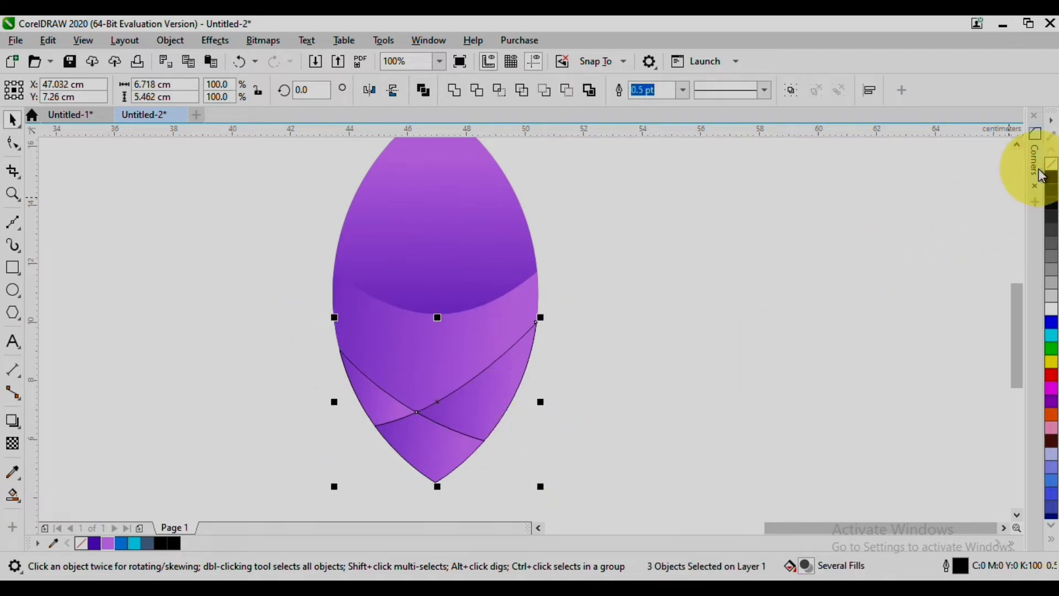
click(534, 409)
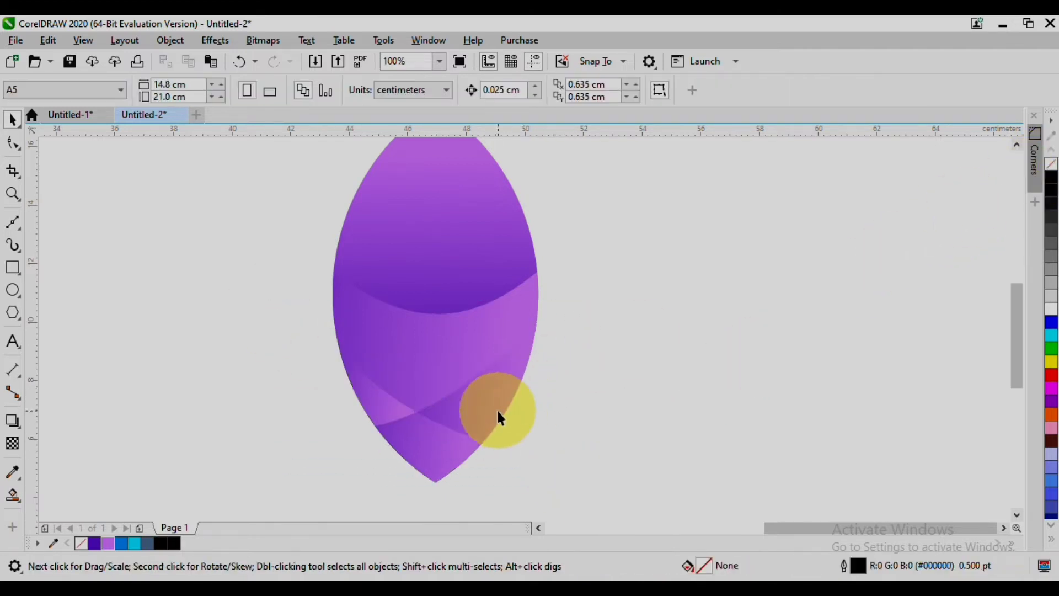
Select all five pieces of the purple leaf and place a copy of them beside the original on its right
scroll(450, 355, up, 2)
scroll(440, 351, down, 3)
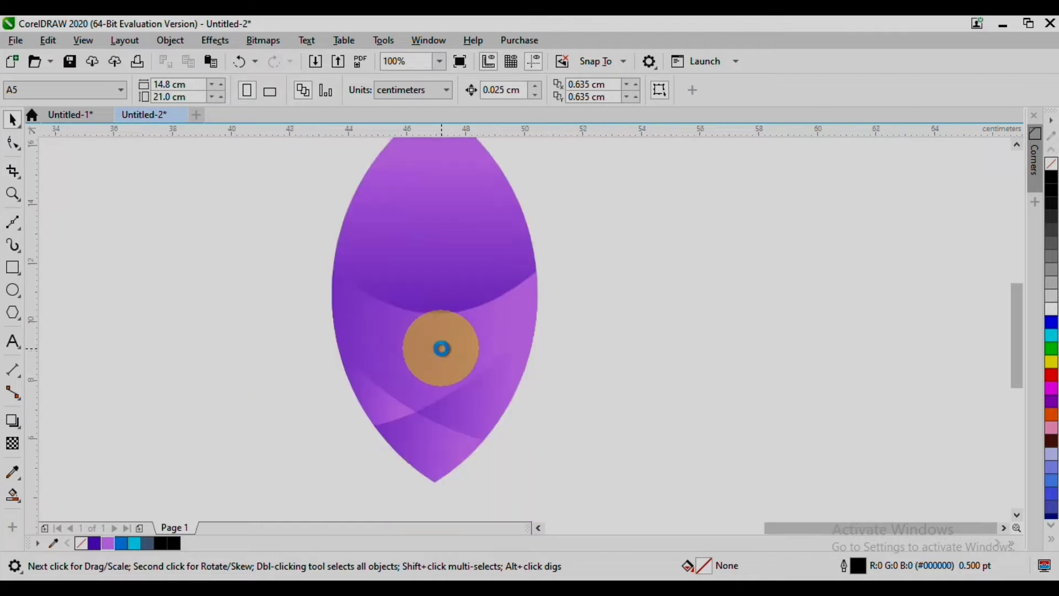
drag(347, 209, 552, 454)
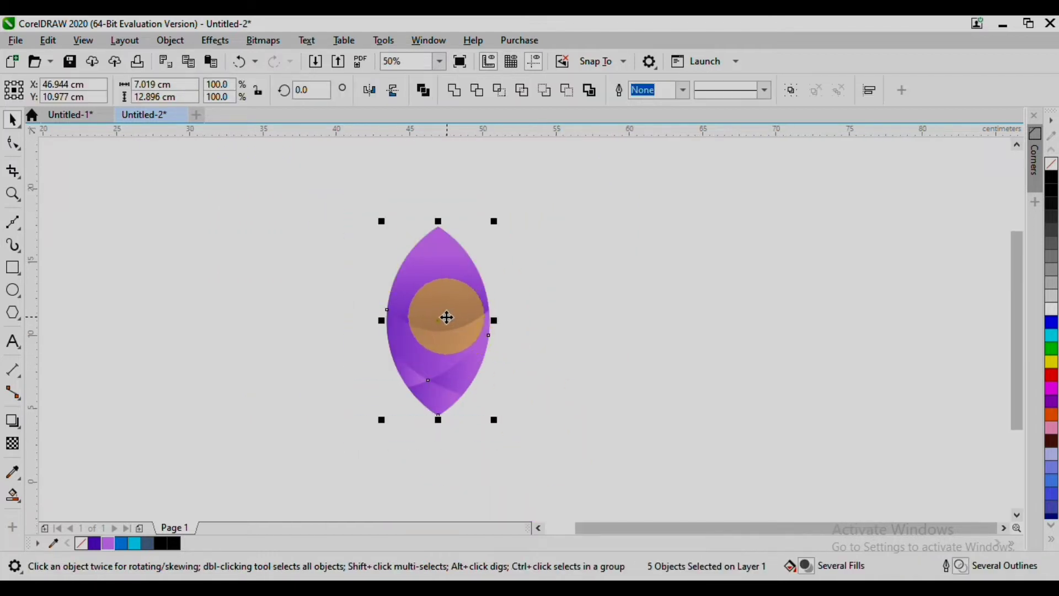
drag(445, 315, 613, 308)
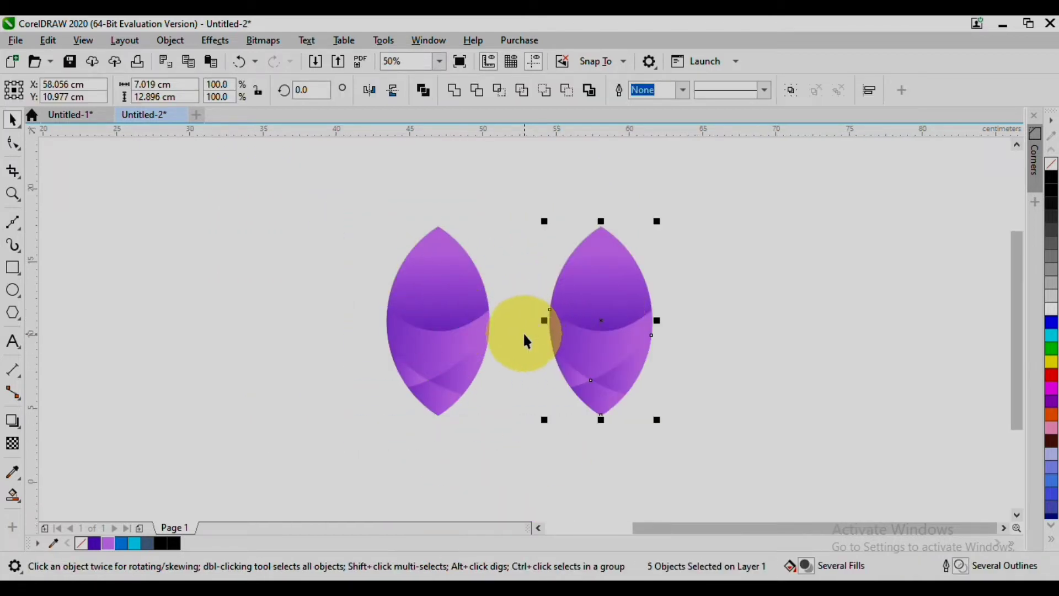
Trim away the left half of the leaf copy with a rectangle and delete the rectangle
click(13, 267)
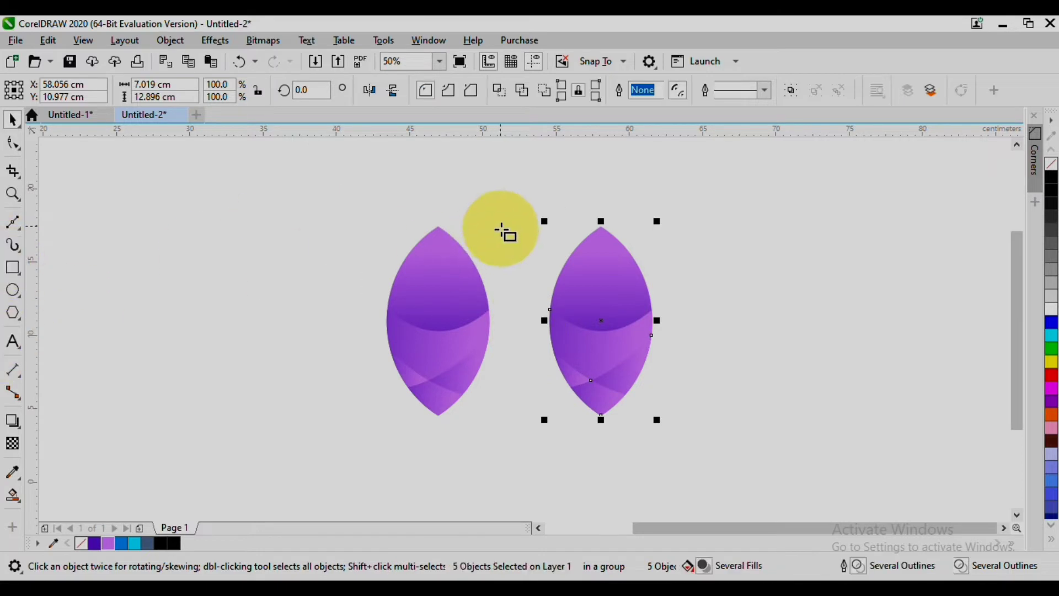
drag(532, 197, 542, 438)
click(14, 121)
click(521, 90)
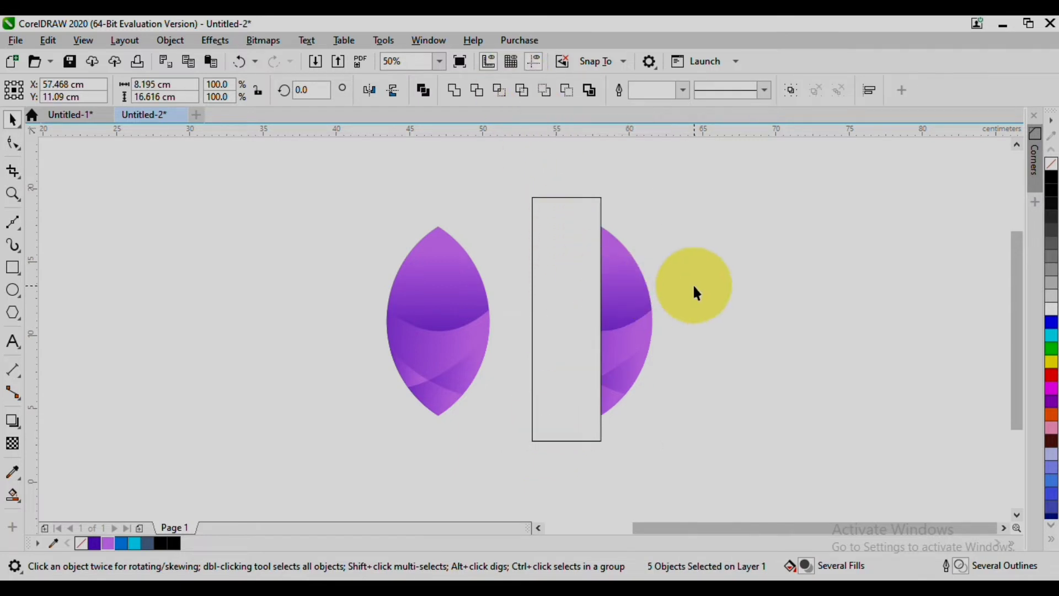
click(574, 285)
key(Delete)
Raise the node of the half leaf's middle section where its upper edge meets the straight cut side
double_click(624, 332)
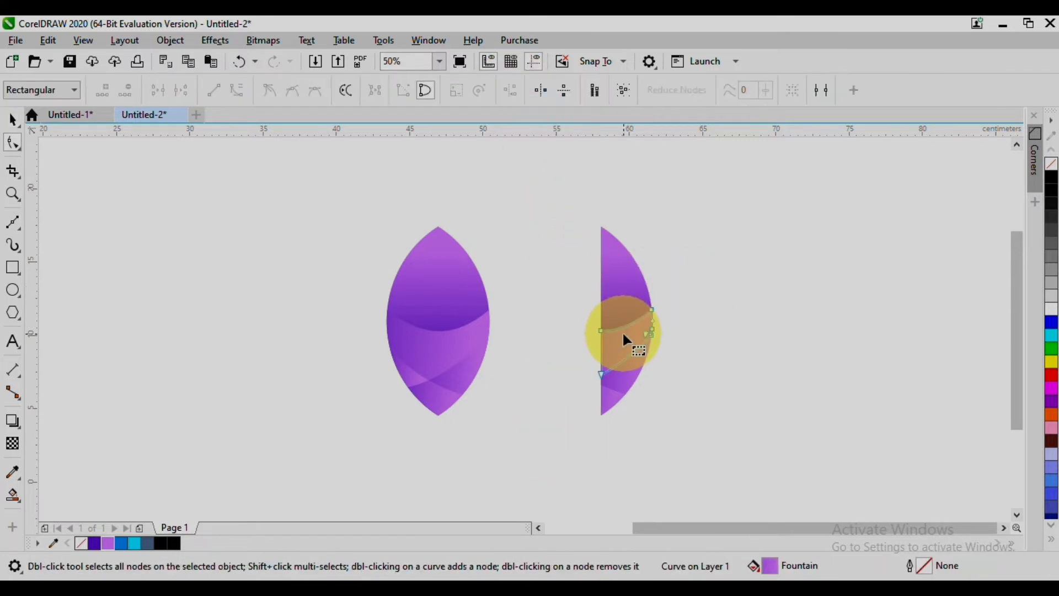
click(602, 325)
drag(603, 326, 622, 336)
click(13, 120)
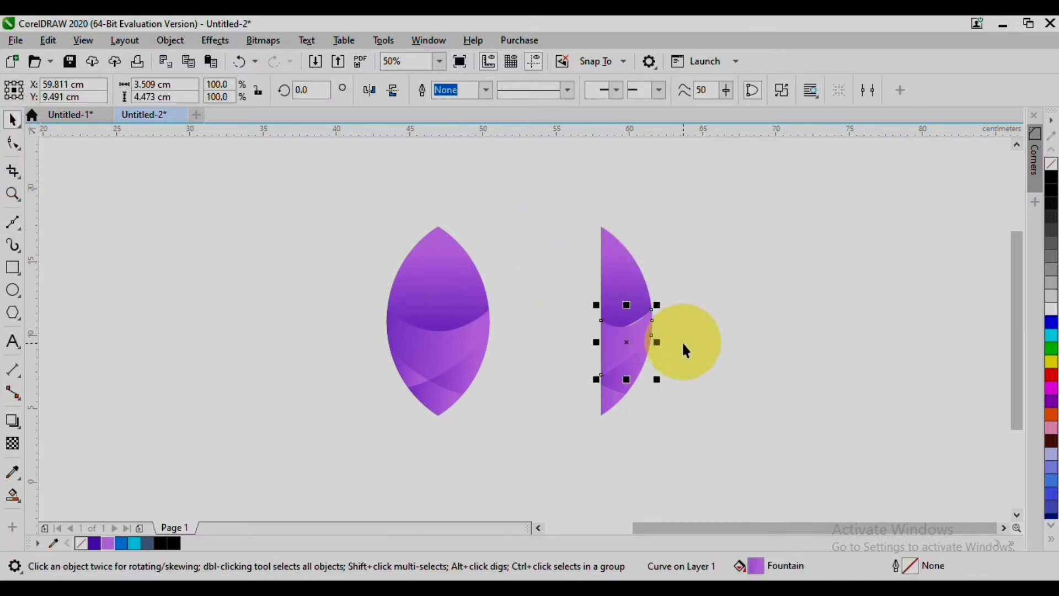
Bend the upper edge of the half leaf's middle section upward into a shallower, smoother curve
scroll(659, 316, up, 1)
key(F10)
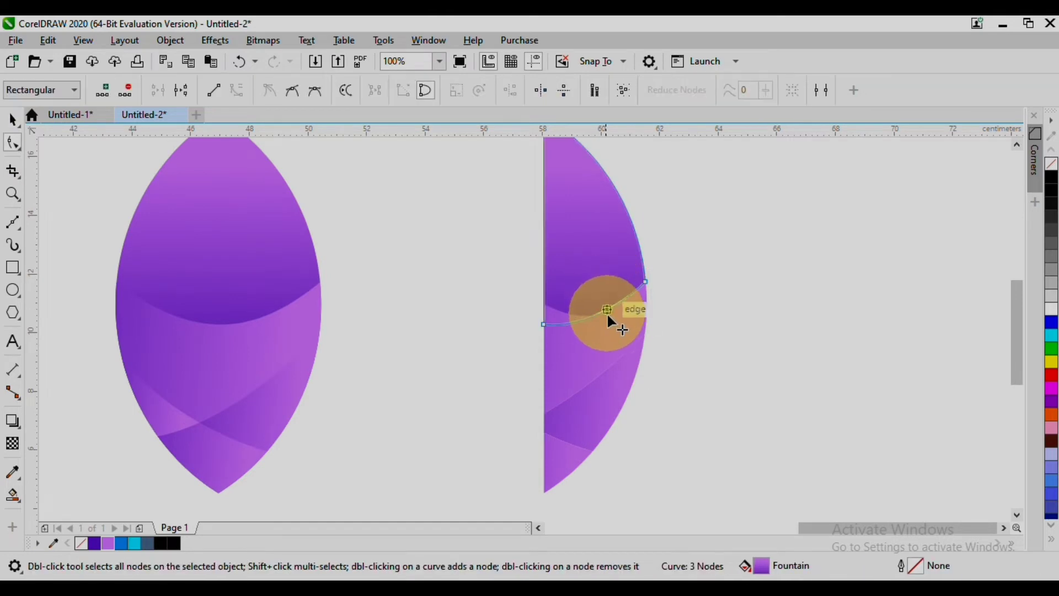
click(12, 120)
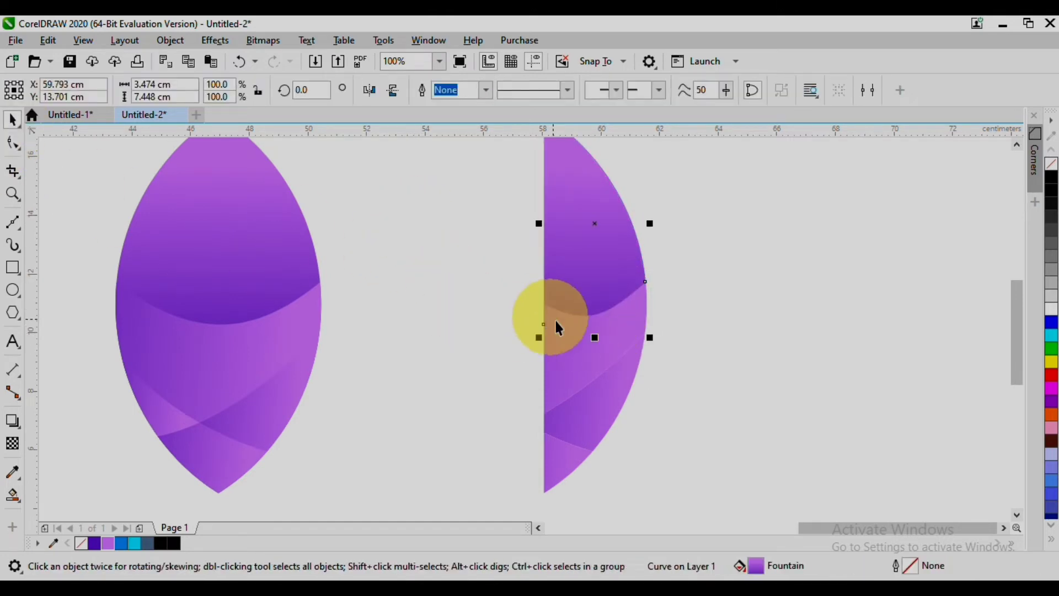
click(585, 340)
key(F10)
drag(601, 313, 603, 303)
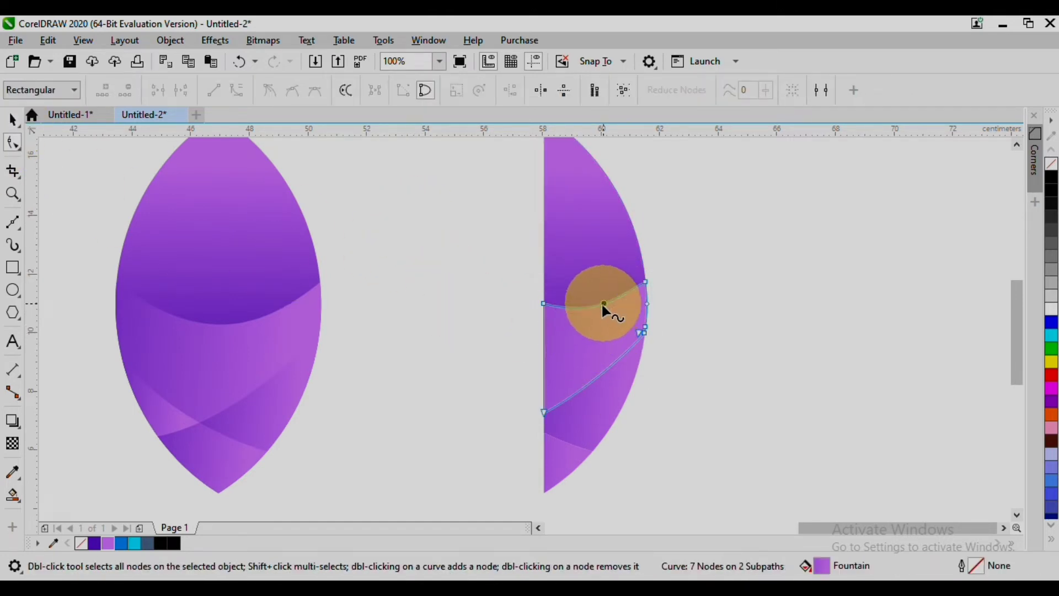
click(13, 120)
Group the half leaf's pieces and move the group over the right half of the original leaf
scroll(480, 299, down, 1)
drag(423, 202, 621, 479)
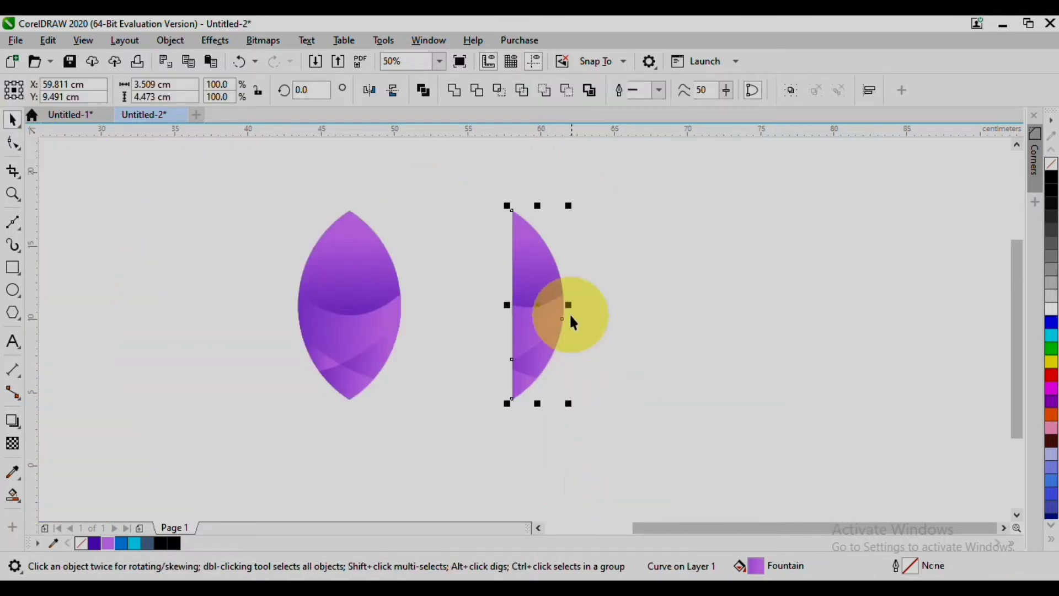
key(ctrl+g)
drag(548, 315, 385, 329)
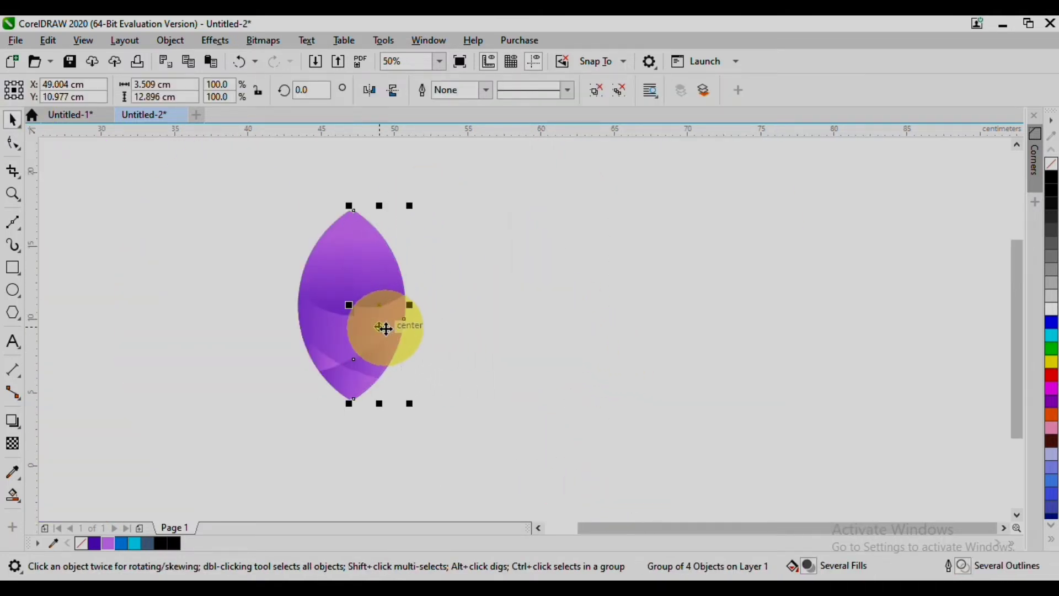
Send the half leaf behind the original, set its rotation centre on the bottom tip and rotate it clockwise to 340.191°
click(388, 295)
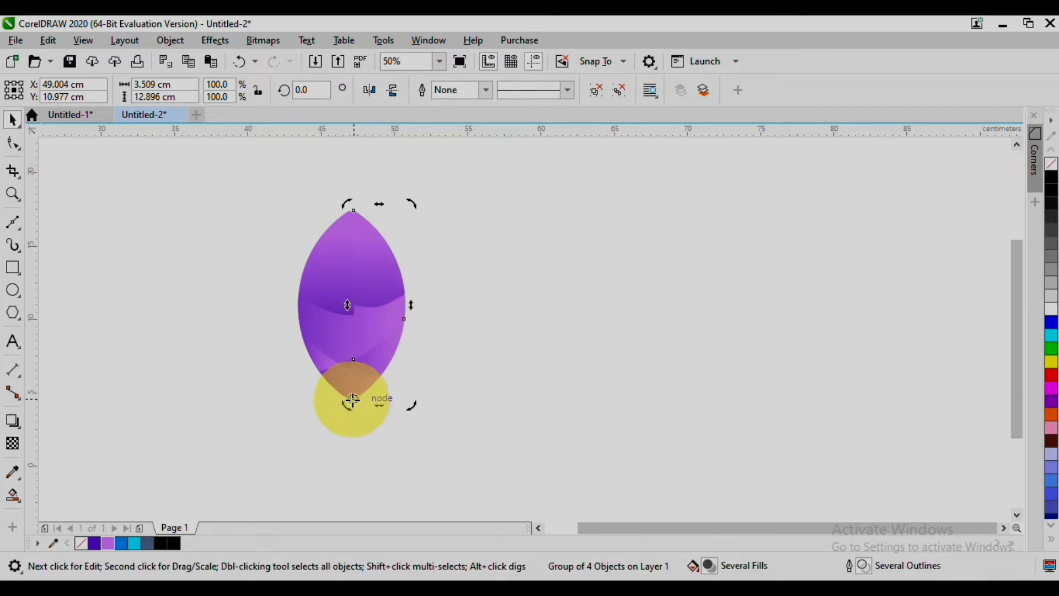
drag(352, 400, 353, 399)
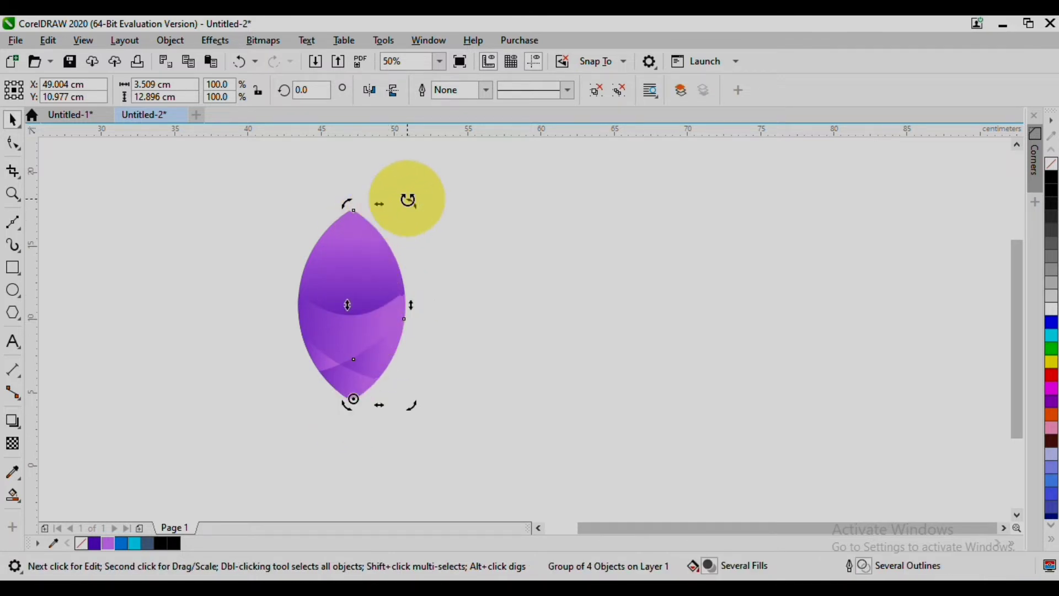
drag(408, 200, 473, 236)
Shift the rotated half leaf slightly left so that its bottom tip meets the central leaf's tip
scroll(451, 342, up, 2)
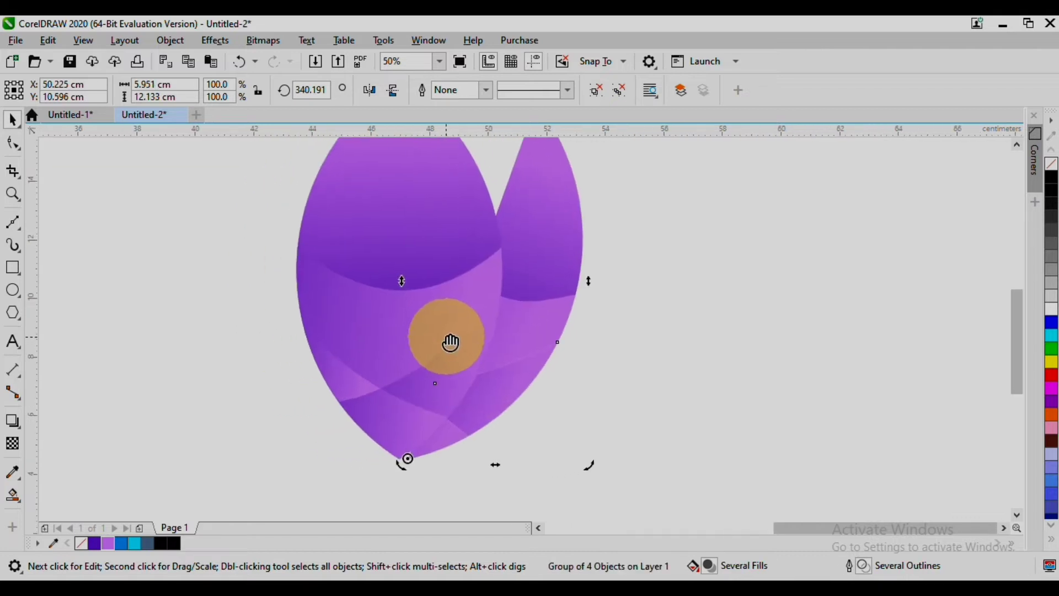
key(ctrl+u)
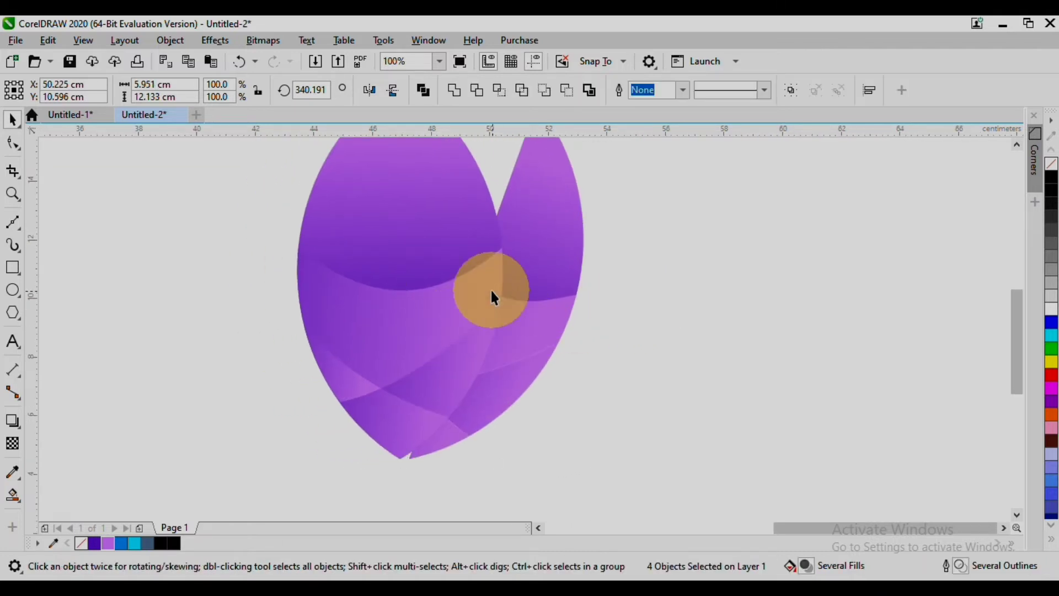
key(ctrl+z)
click(519, 324)
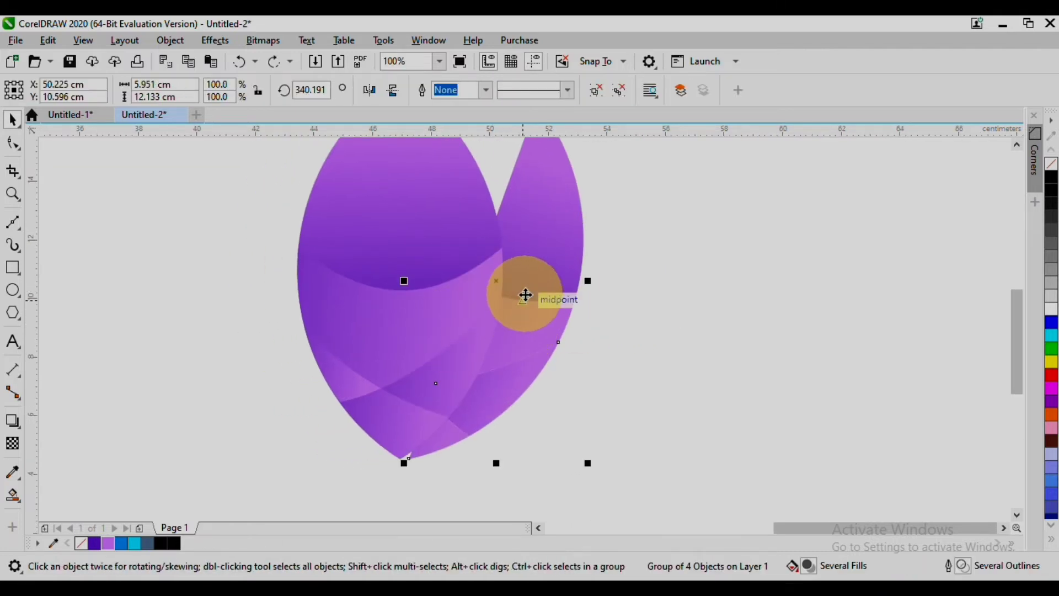
drag(525, 295, 659, 321)
click(640, 297)
key(ctrl+z)
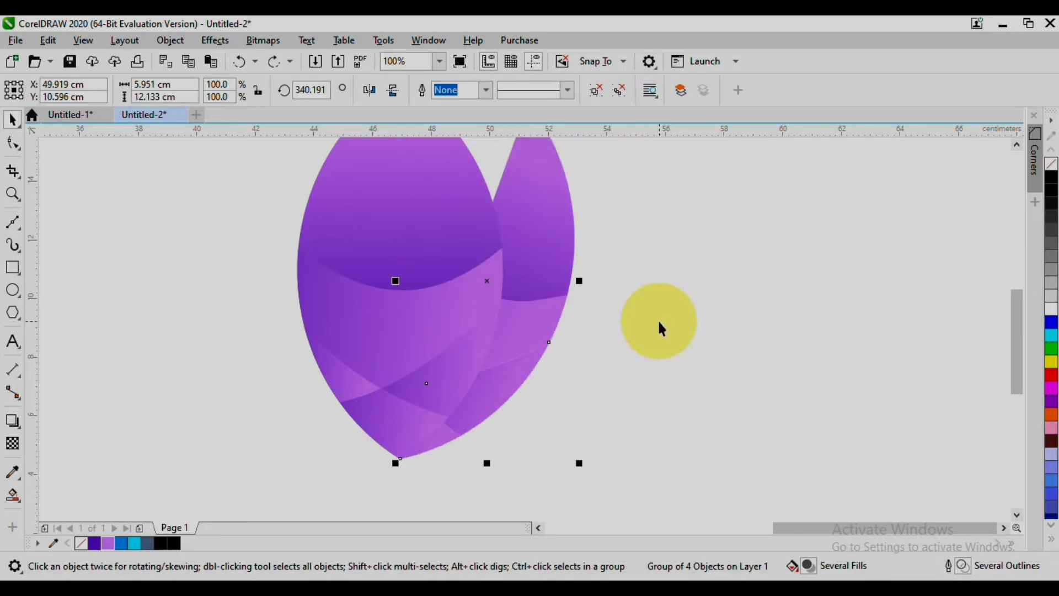
Ungroup the half leaf and shorten its middle section's fountain fill so the dark end shades the part beside the central leaf
key(ctrl+u)
click(535, 314)
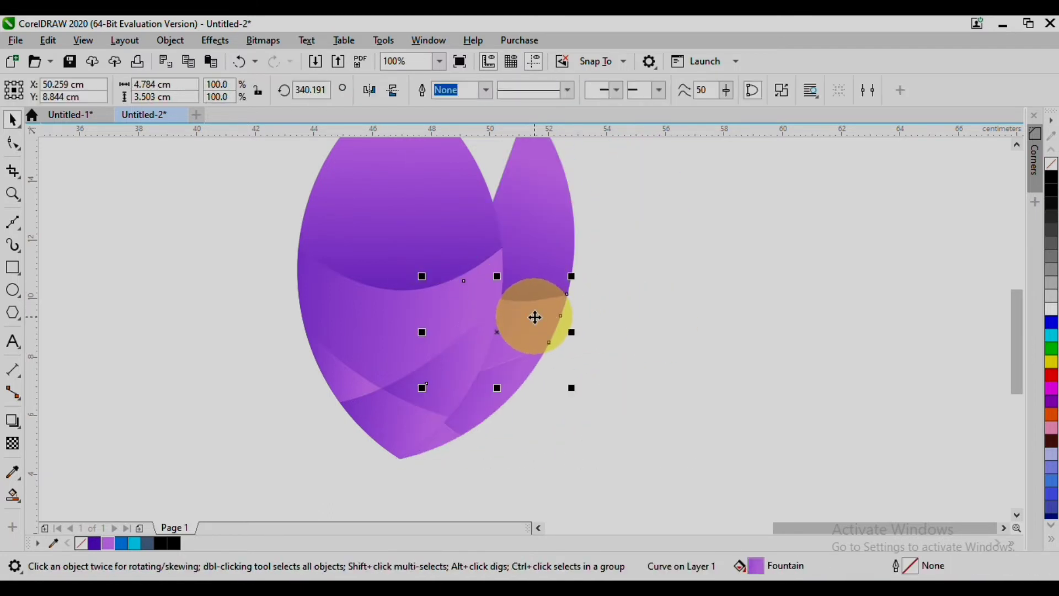
click(14, 504)
click(55, 494)
drag(211, 242, 440, 358)
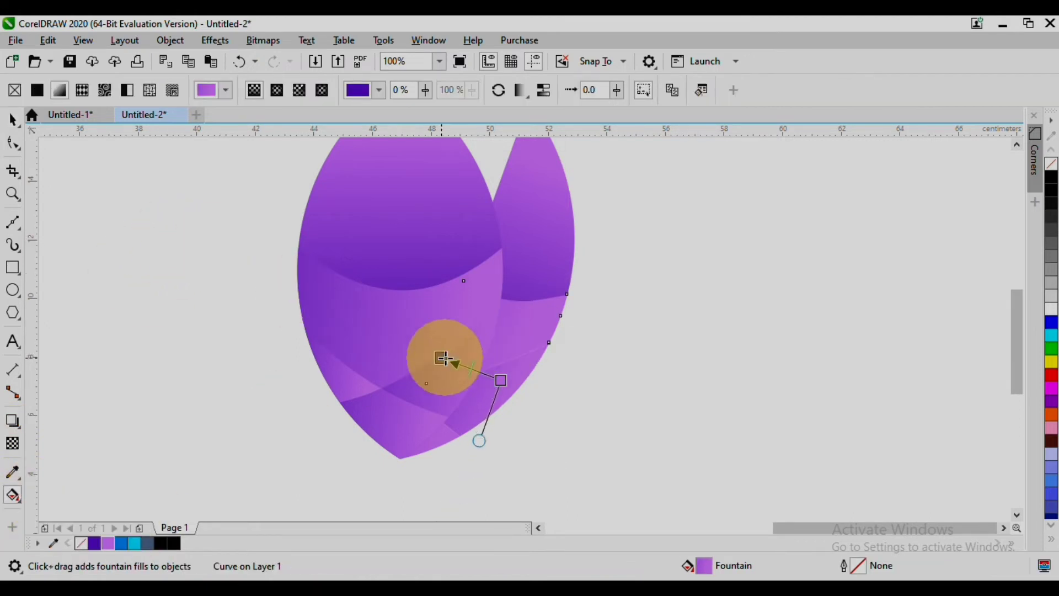
Shorten the fountain fills of the half leaf's lower right and bottom tip sections so they darken toward the central leaf
click(475, 396)
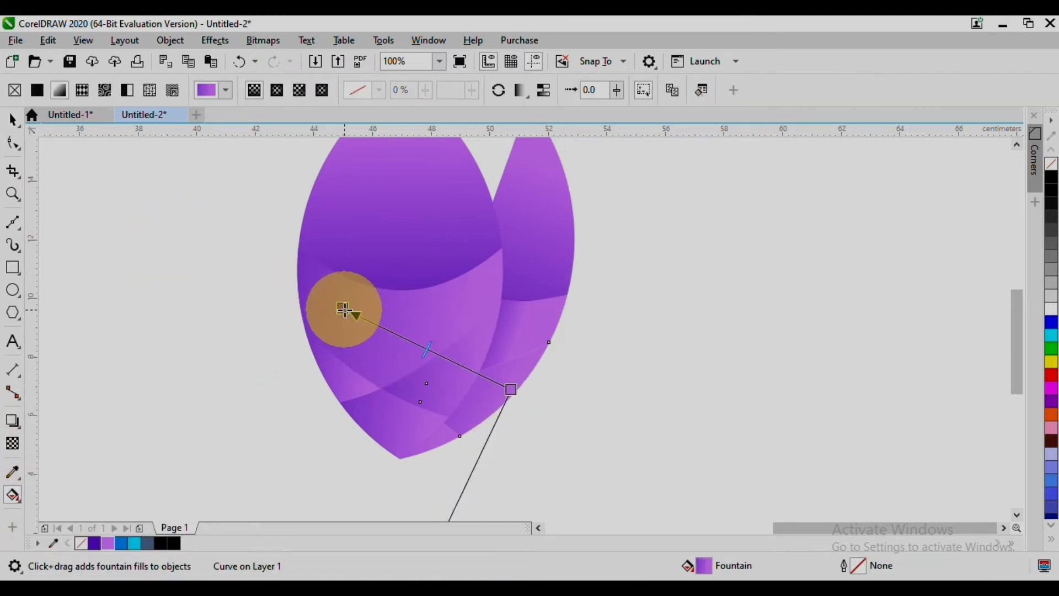
drag(343, 308, 406, 364)
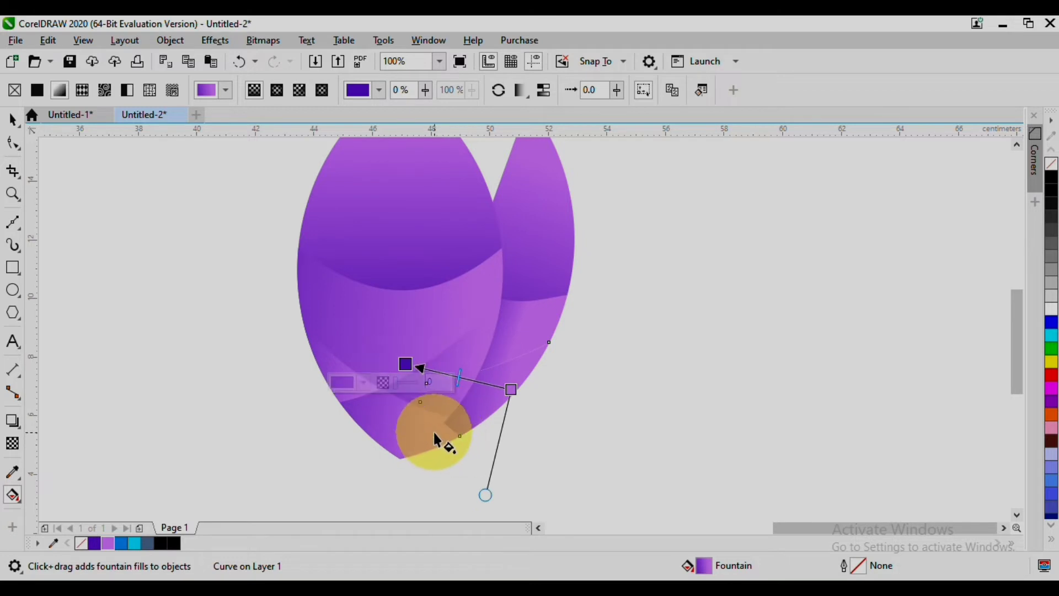
click(427, 425)
drag(286, 366, 391, 412)
key(ctrl+z)
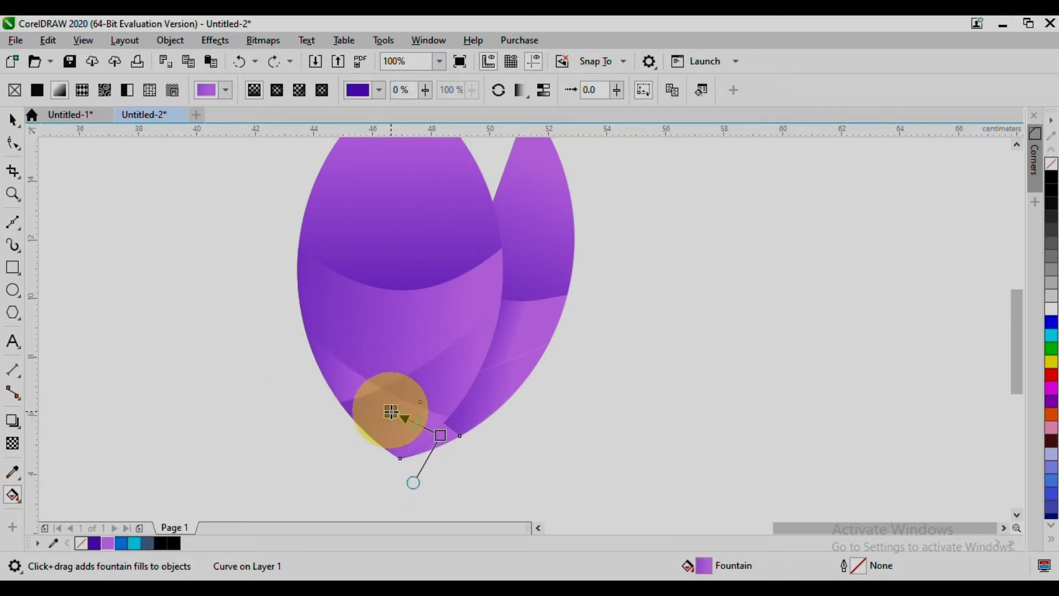
drag(440, 435, 454, 438)
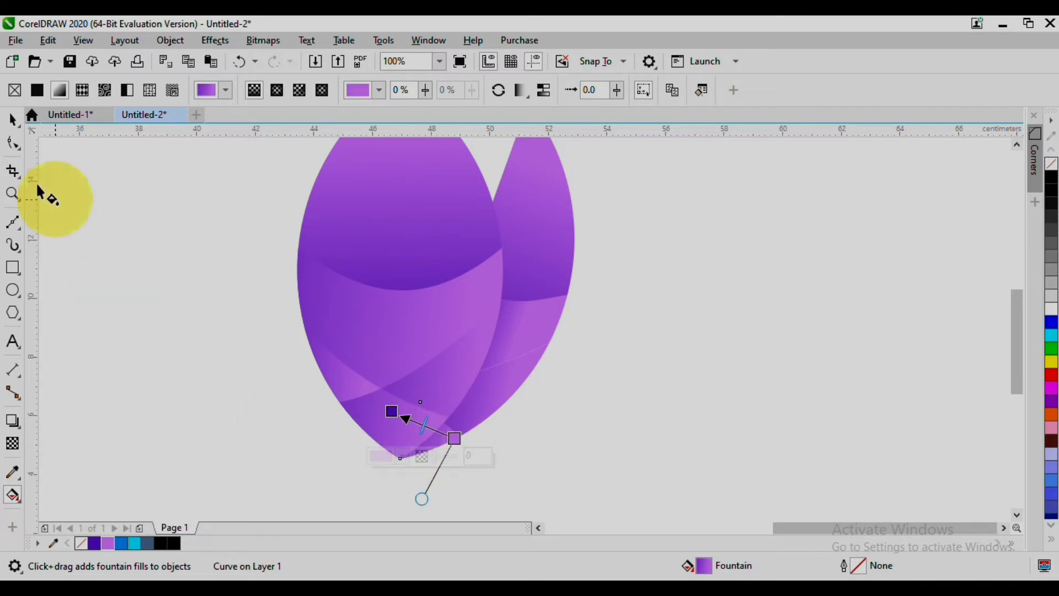
Group the right half leaf, place a horizontally mirrored copy on the central leaf's left side and send it to the back
click(13, 119)
click(607, 312)
drag(607, 311, 604, 383)
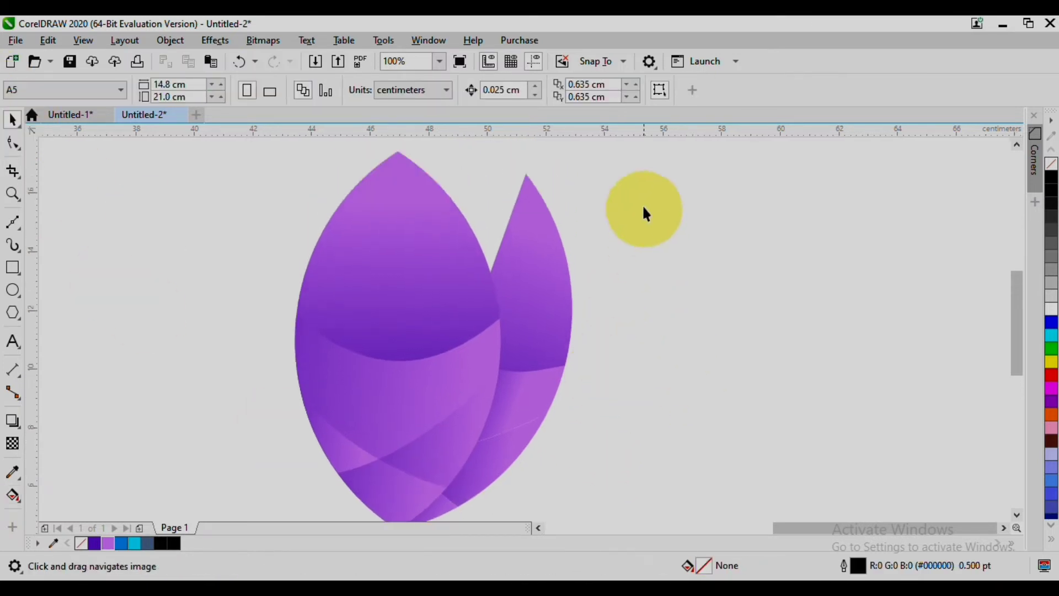
mouse_move(668, 143)
mouse_down()
mouse_move(490, 396)
mouse_move(379, 524)
mouse_move(394, 489)
mouse_up()
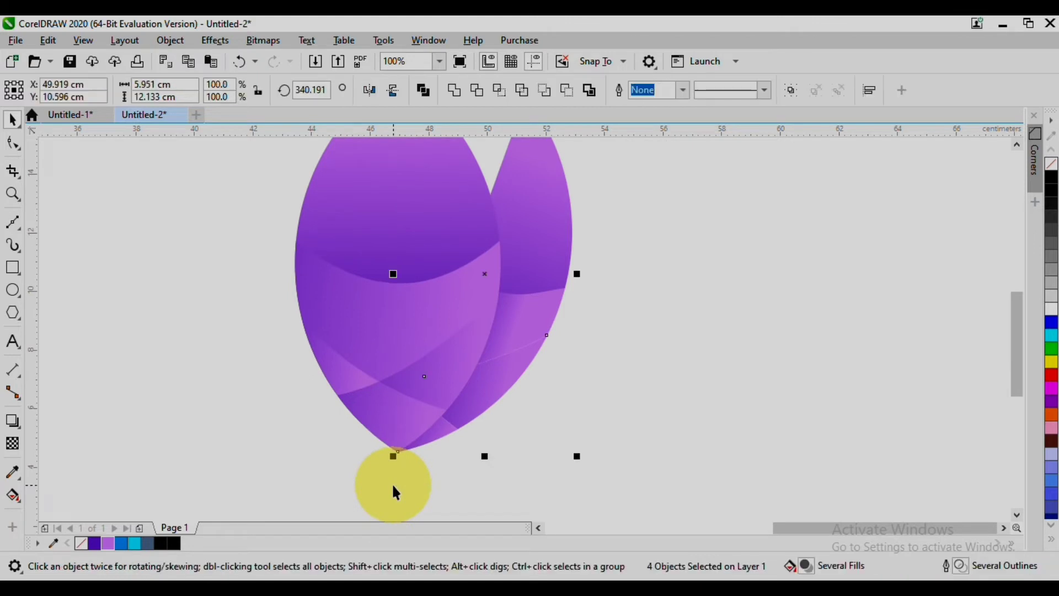
drag(576, 274, 265, 314)
right_click(264, 313)
key(ctrl+End)
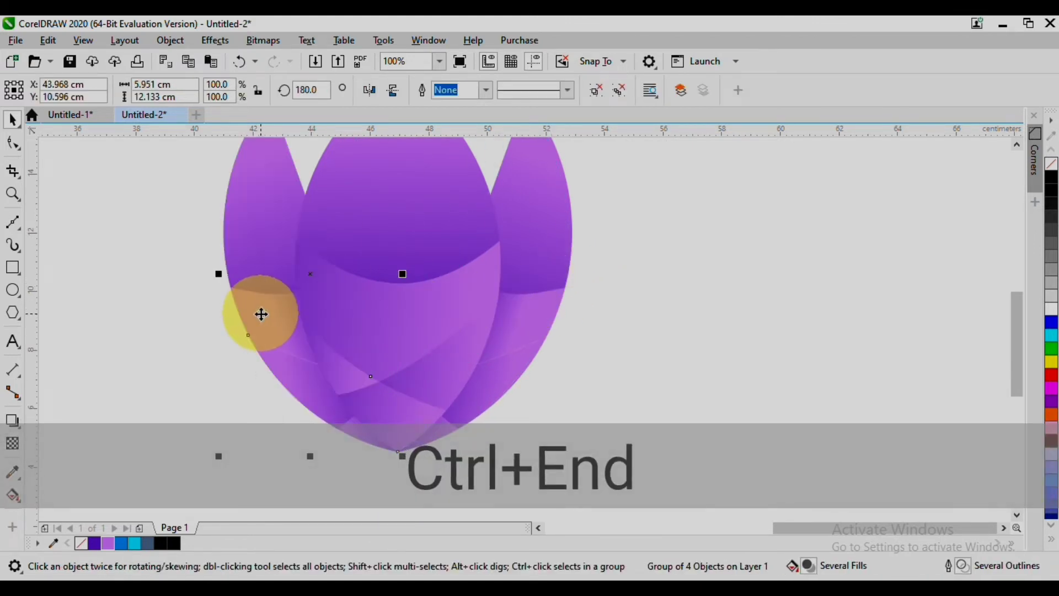
Select the central leaf pieces together with the right half leaf and group them, leaving out the left half leaf
scroll(445, 369, down, 1)
scroll(447, 378, down, 1)
scroll(461, 387, up, 2)
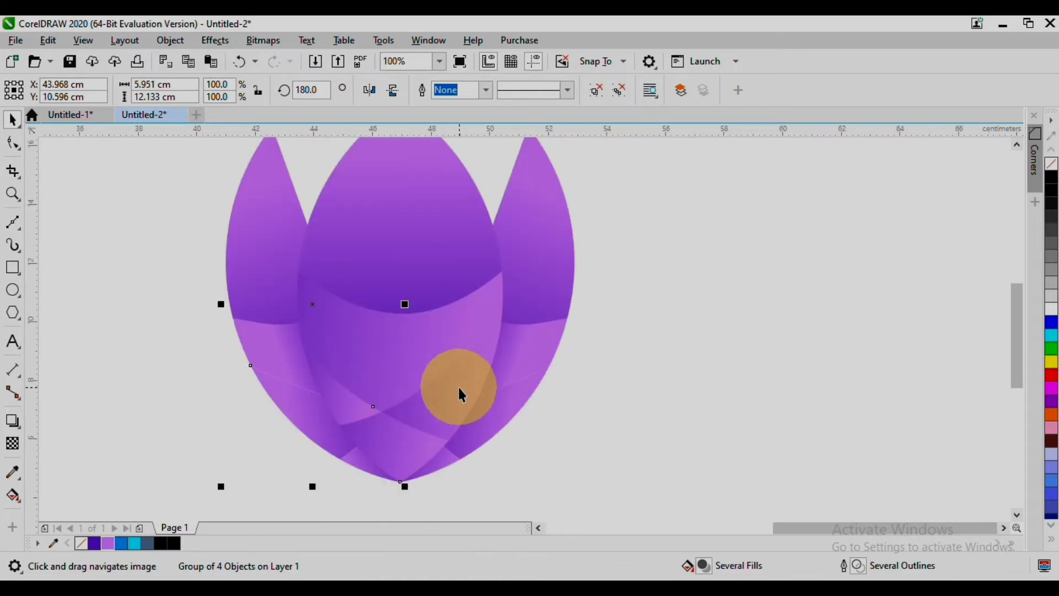
scroll(456, 385, down, 2)
click(418, 293)
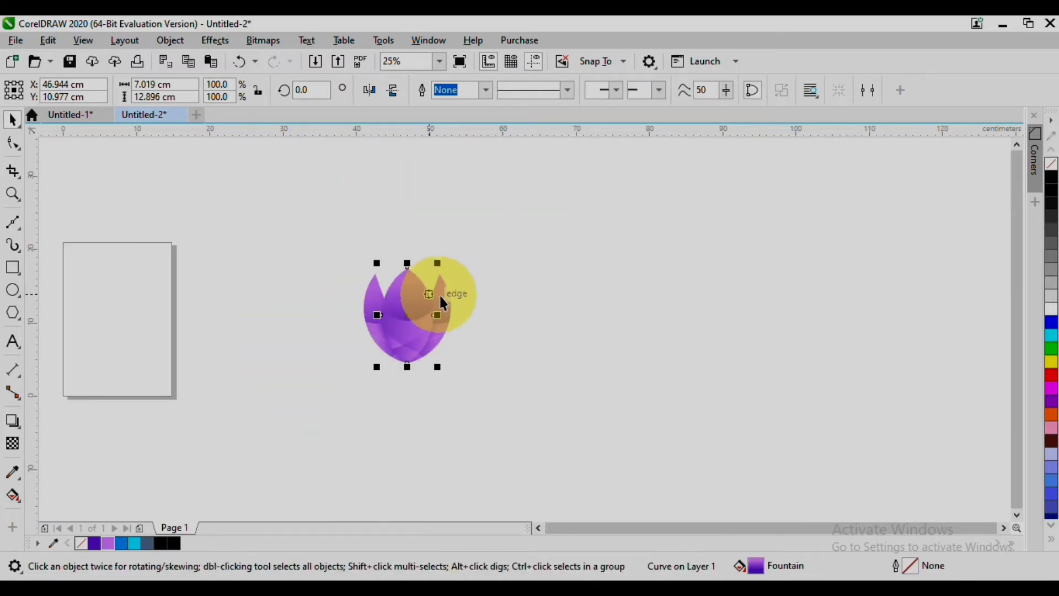
shift+click(444, 299)
drag(499, 236, 372, 385)
drag(398, 329, 492, 319)
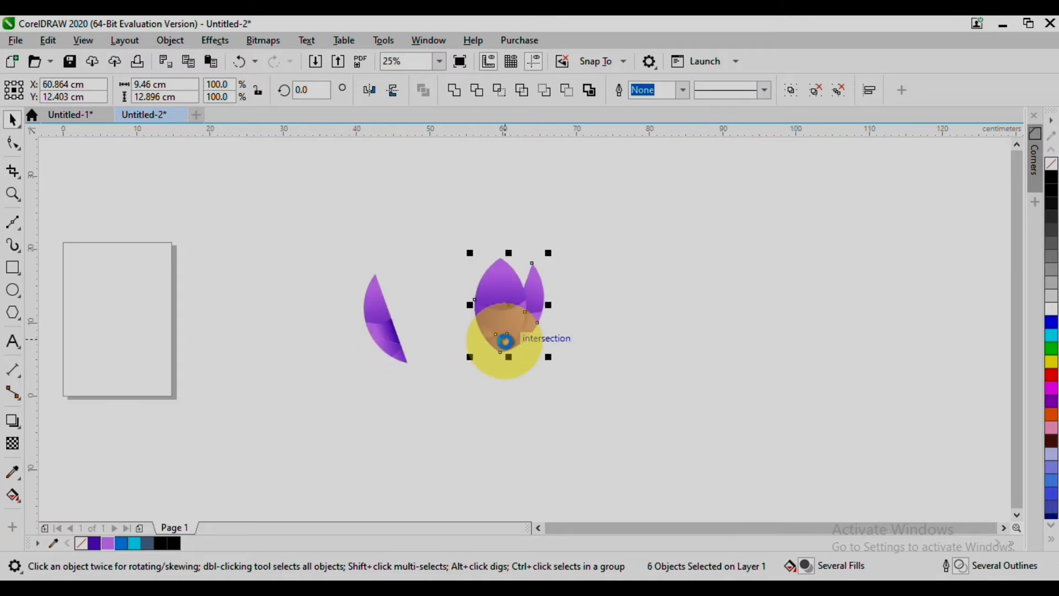
key(ctrl+z)
key(ctrl+g)
Place a copy of the group scaled to 72.7% and rotated to 300° about the bottom tip, behind the other petals
drag(406, 299, 488, 366)
right_click(488, 366)
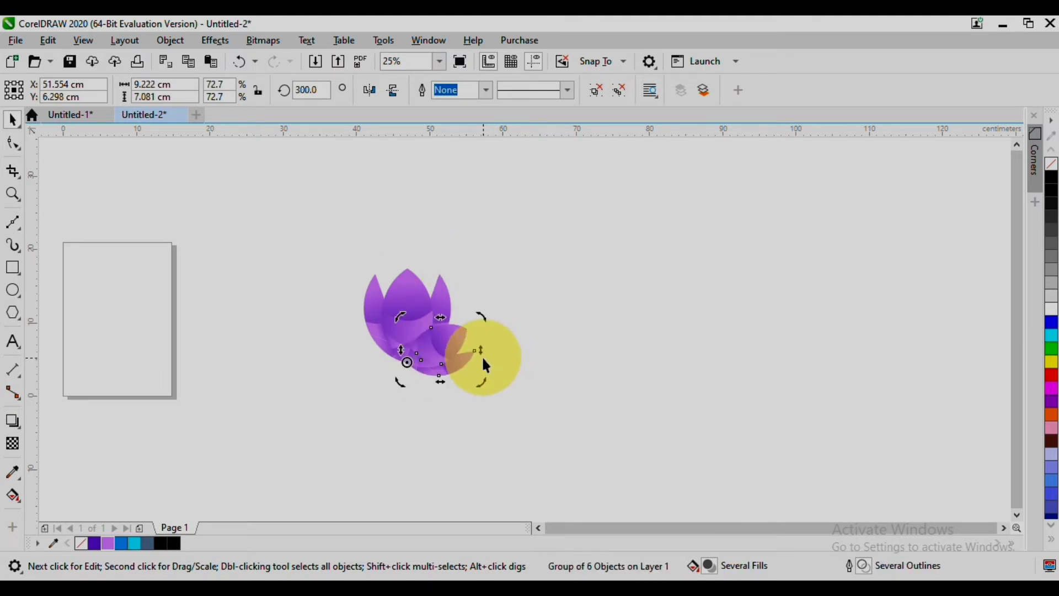
key(shift+Page_Down)
scroll(428, 398, up, 1)
scroll(428, 400, up, 1)
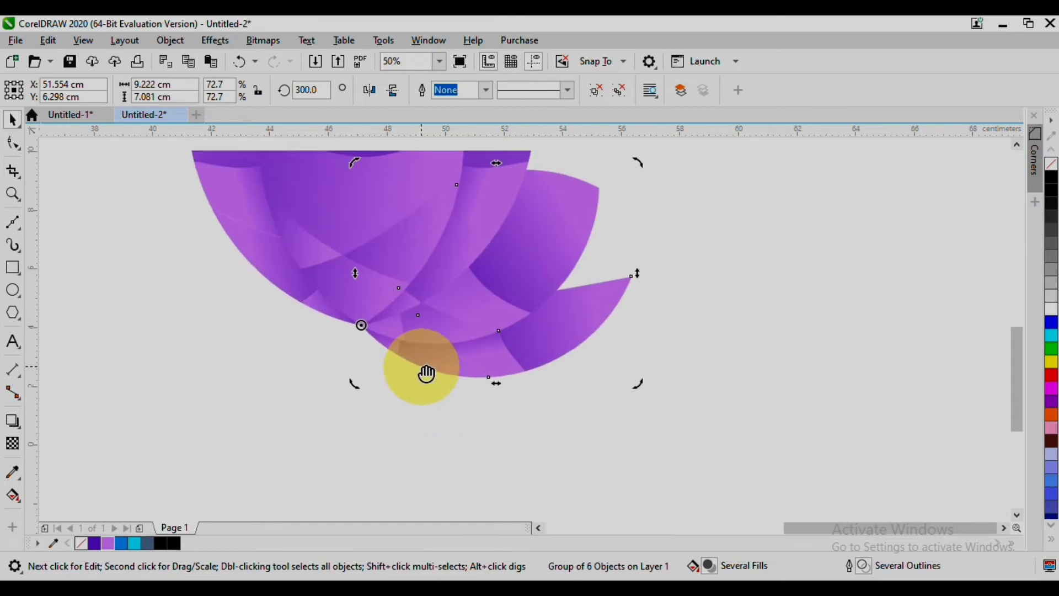
Ungroup the rotated copy, then scale its lower half leaf to 53.2% and rotate it to 285.64°
key(ctrl+u)
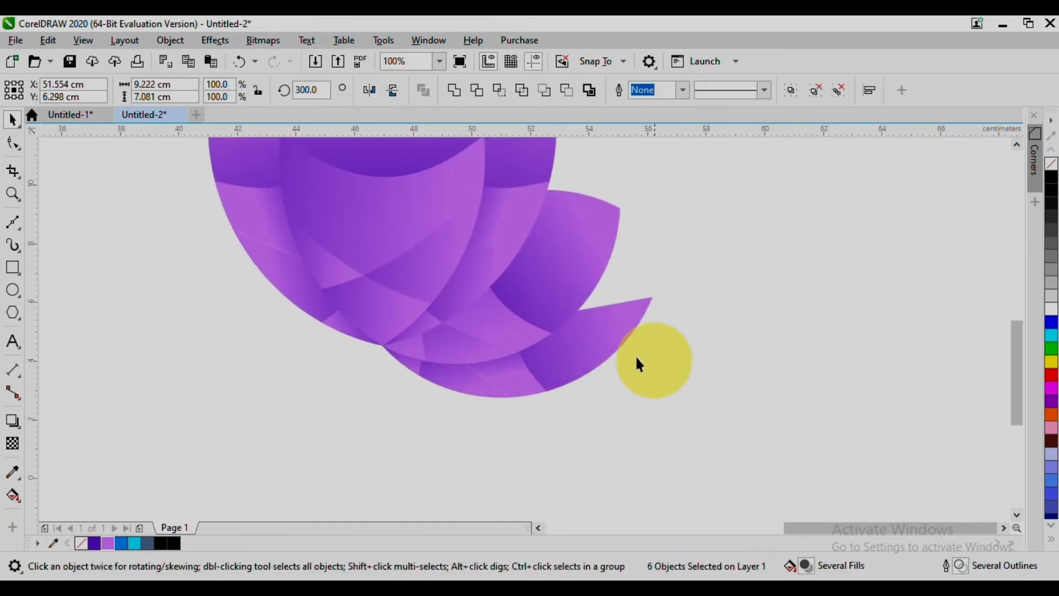
click(651, 362)
click(610, 324)
click(577, 356)
drag(506, 358, 381, 346)
click(586, 354)
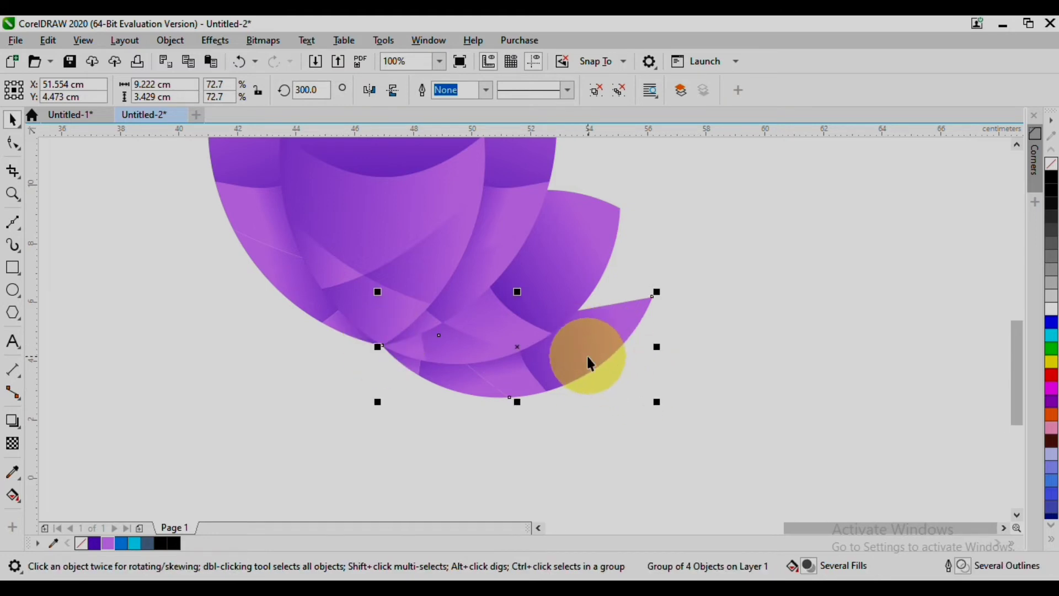
drag(655, 402, 549, 412)
click(463, 338)
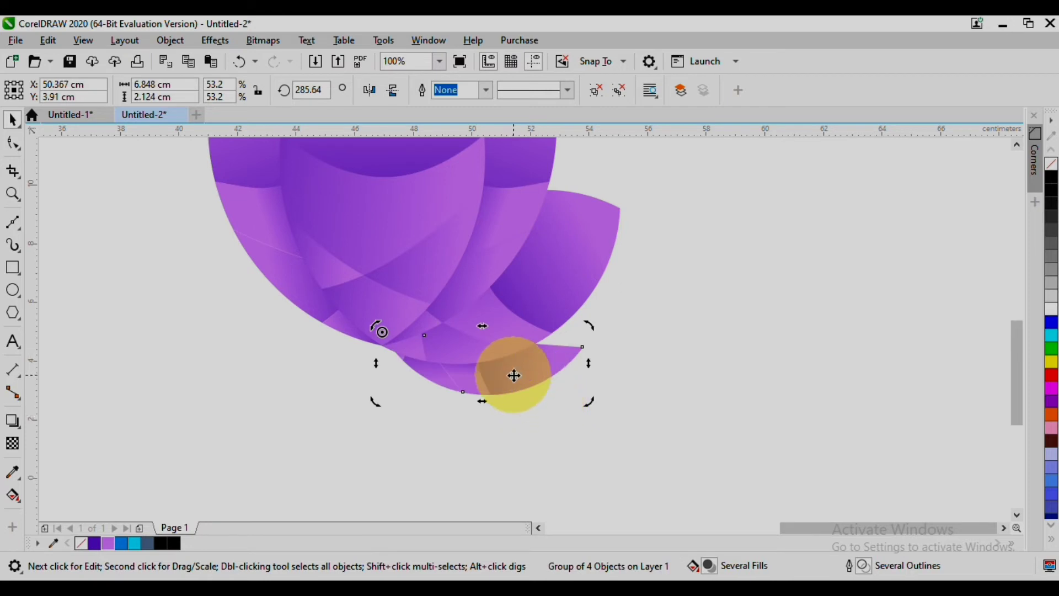
Group both pieces of the lower-right side petal and place a horizontally mirrored copy of the group on the flower's left side
shift+click(554, 286)
shift+click(557, 259)
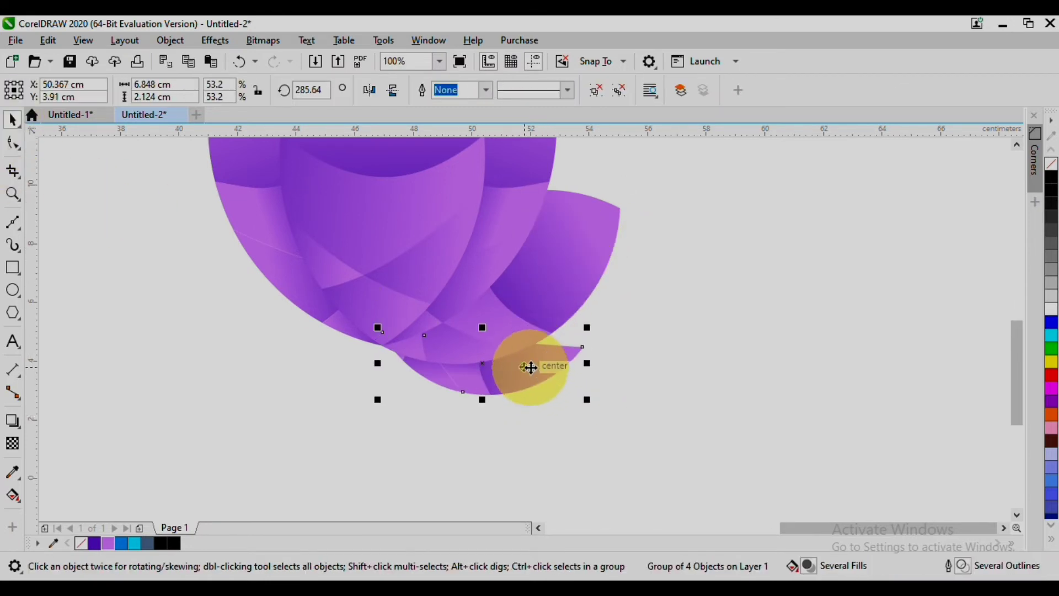
shift+click(577, 253)
drag(624, 290, 272, 334)
drag(708, 165, 488, 334)
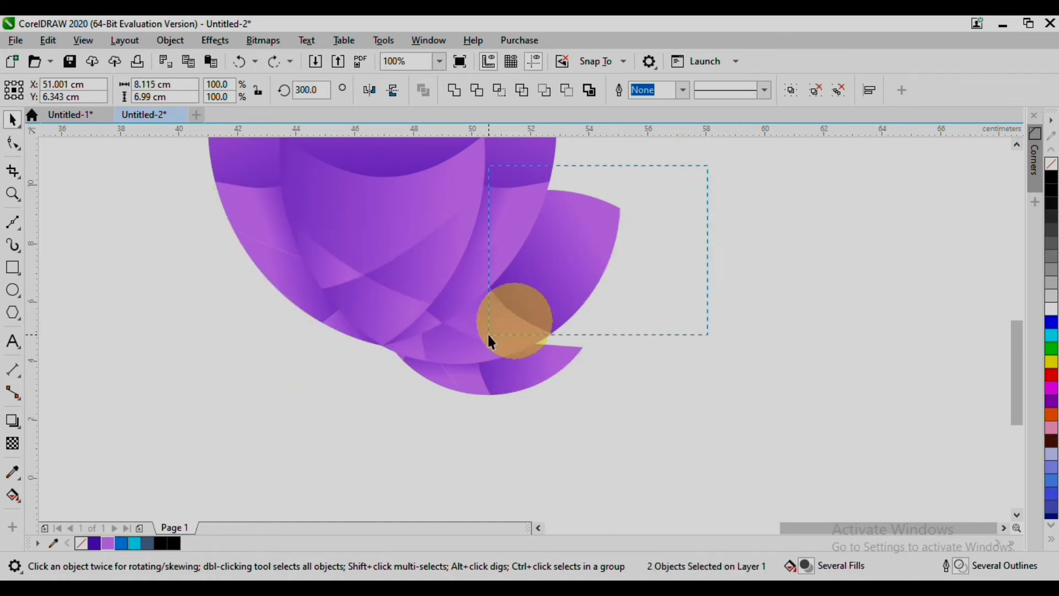
drag(353, 427, 352, 422)
key(ctrl+g)
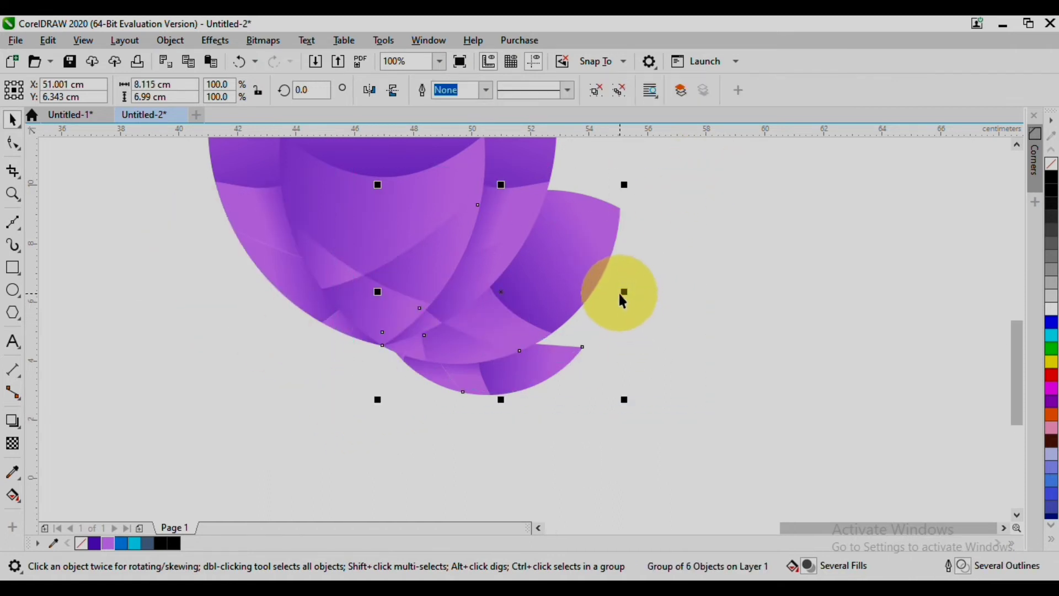
drag(627, 288, 238, 354)
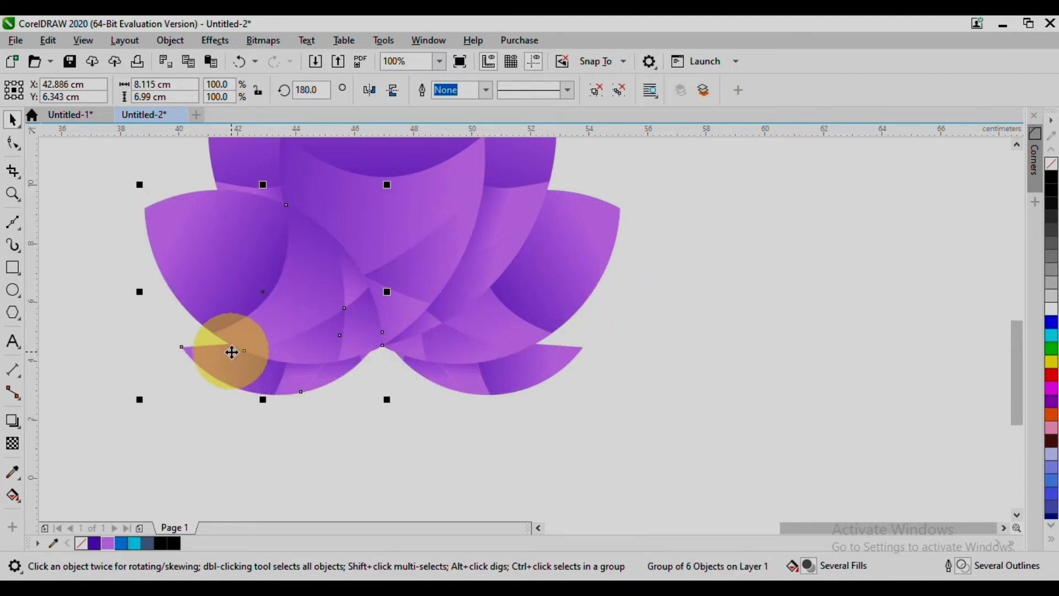
scroll(232, 351, down, 2)
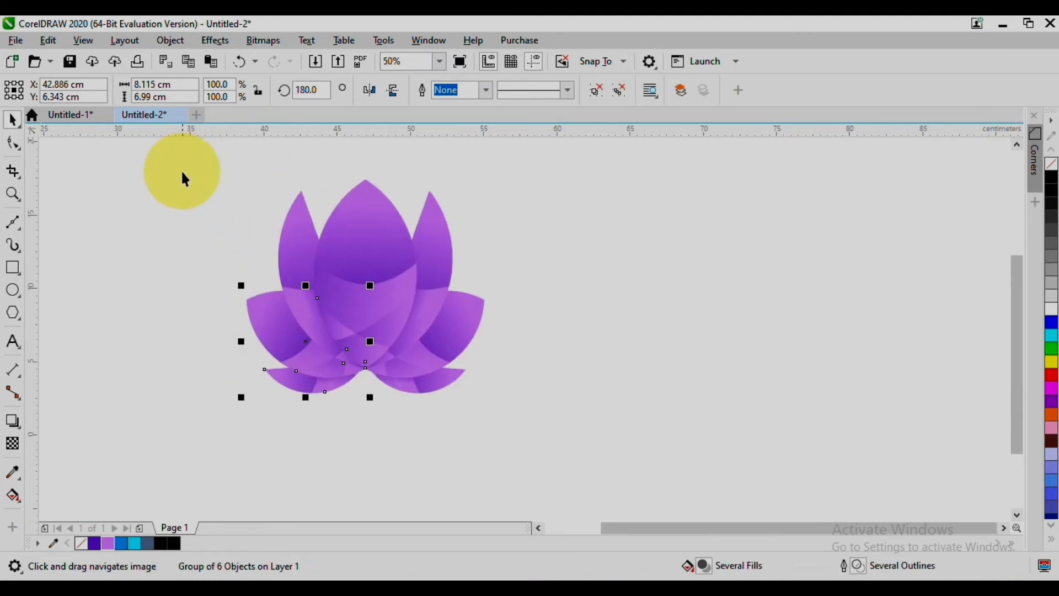
Select all the flower's petals and stretch them horizontally to a total width of 18.973 cm
drag(588, 433, 587, 432)
drag(184, 159, 567, 402)
drag(484, 293, 529, 279)
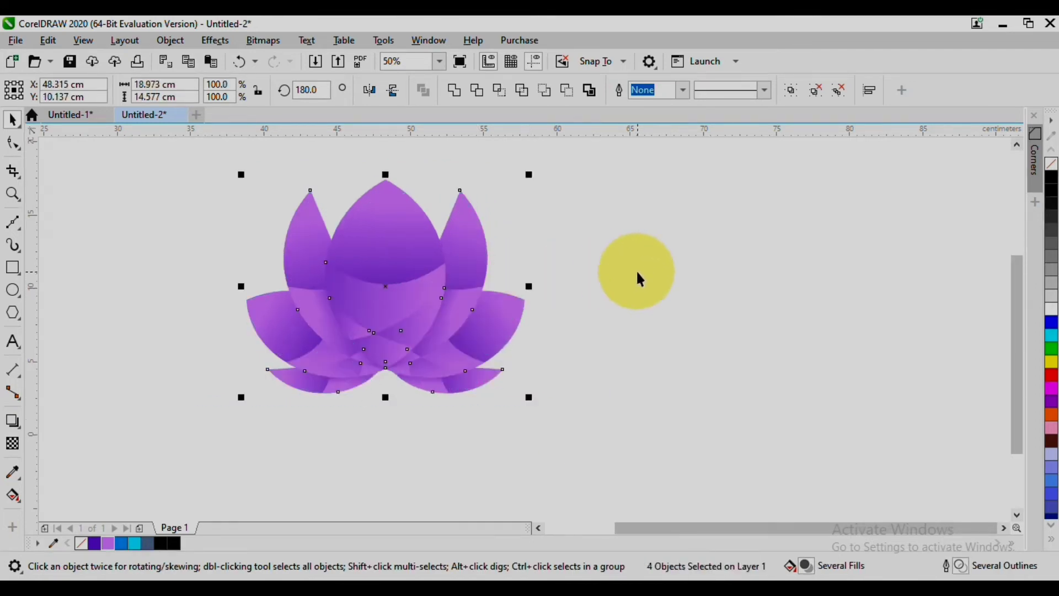
click(642, 278)
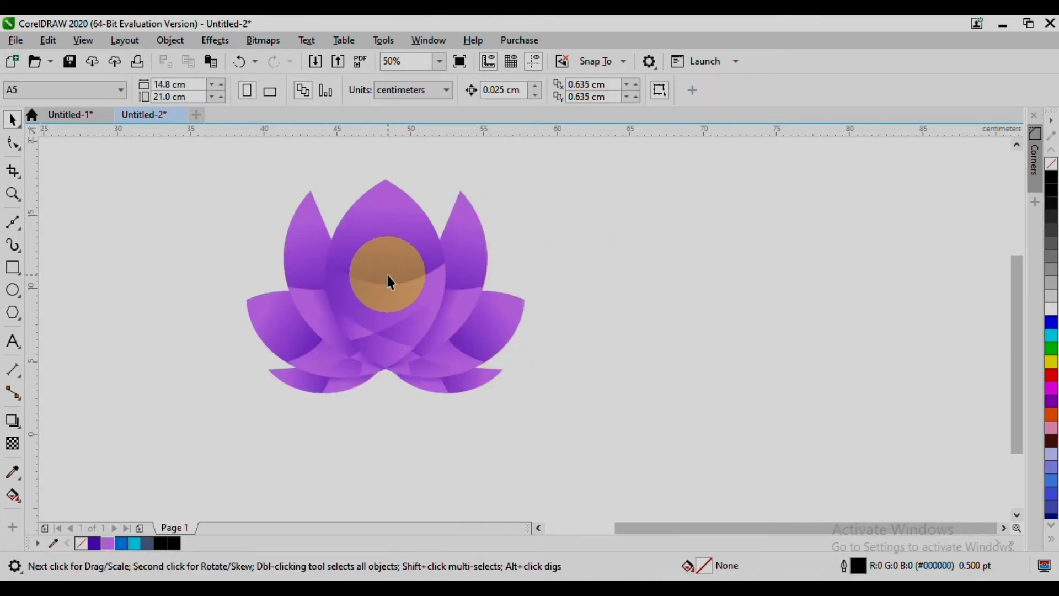
Draw an ellipse about 4.5 × 4.8 cm over the middle of the central petal and ungroup that petal's pieces
click(13, 289)
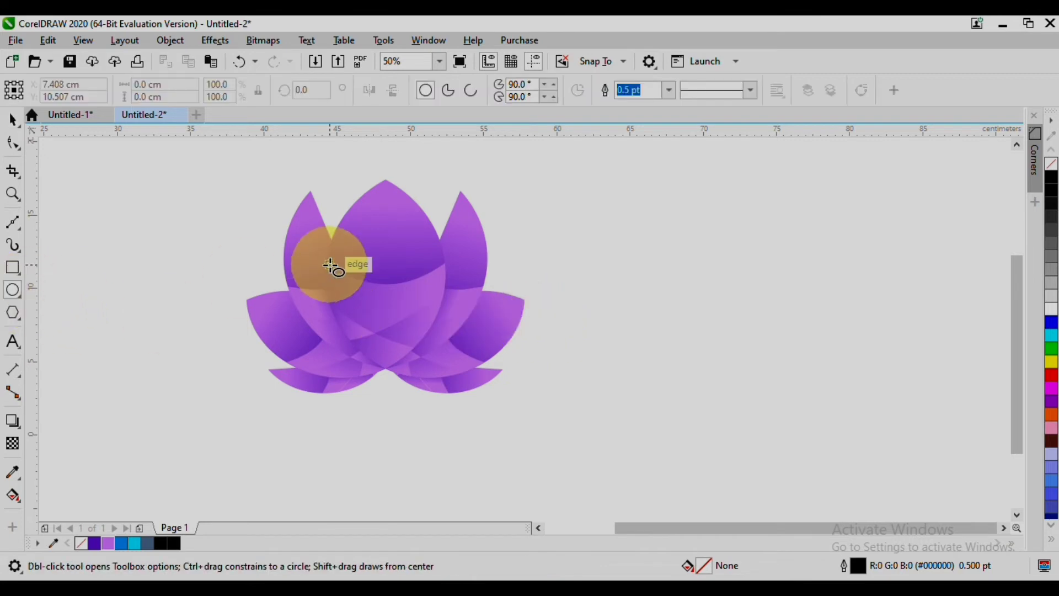
drag(352, 241, 422, 313)
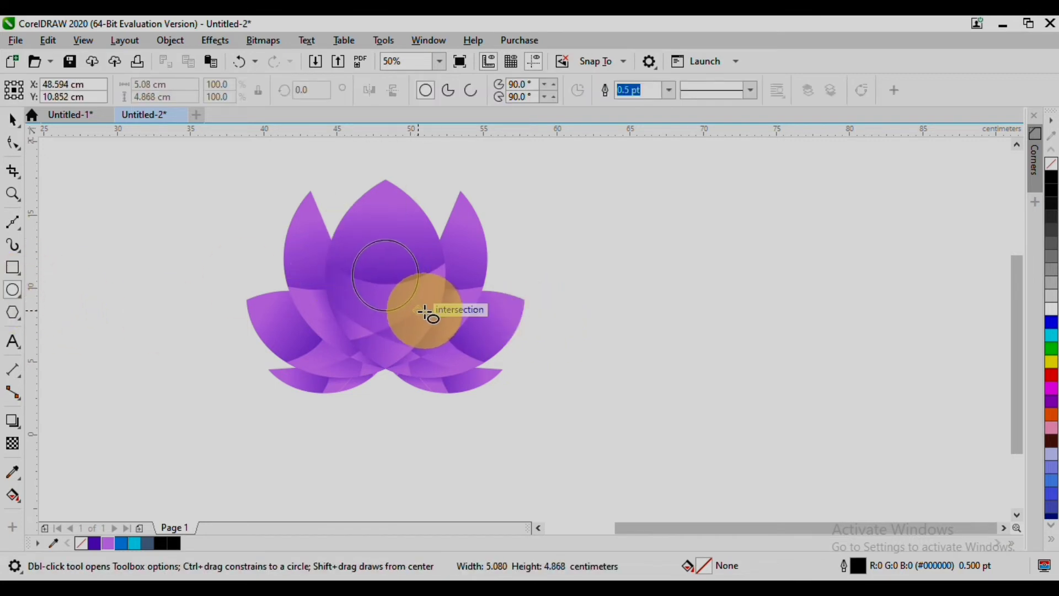
click(12, 120)
shift+click(387, 208)
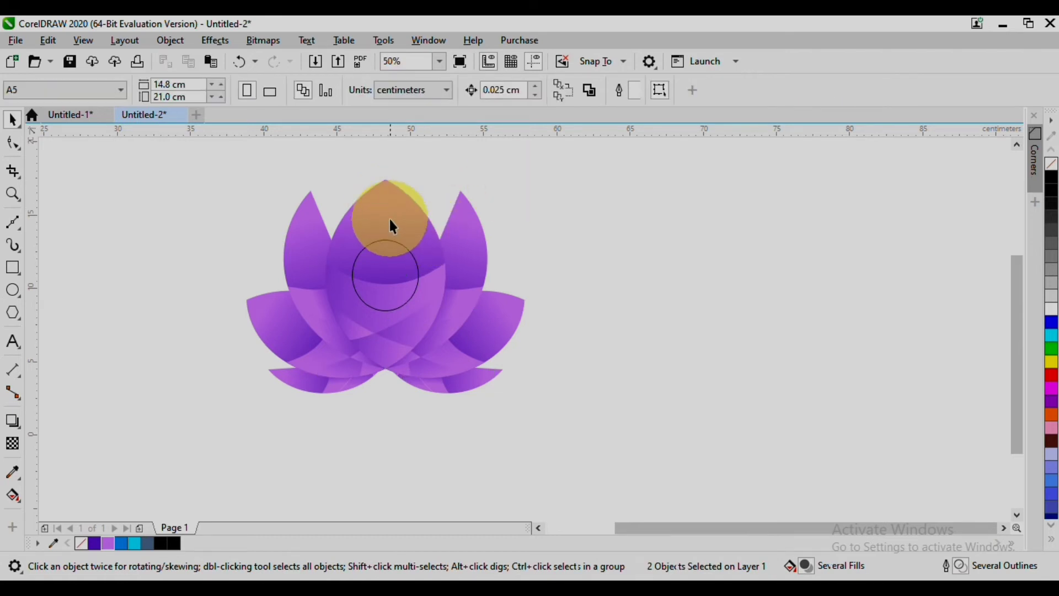
key(ctrl+u)
drag(548, 232, 398, 221)
click(397, 264)
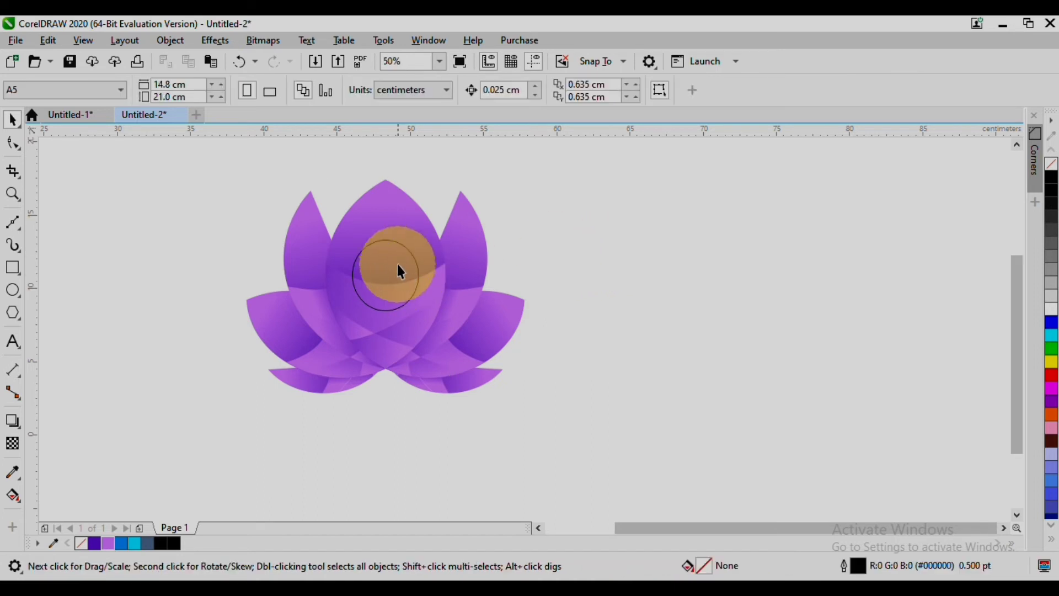
Give the ellipse a vertical fountain fill from blue at the bottom to cyan at the top and remove its outline
click(7, 491)
drag(384, 330, 384, 255)
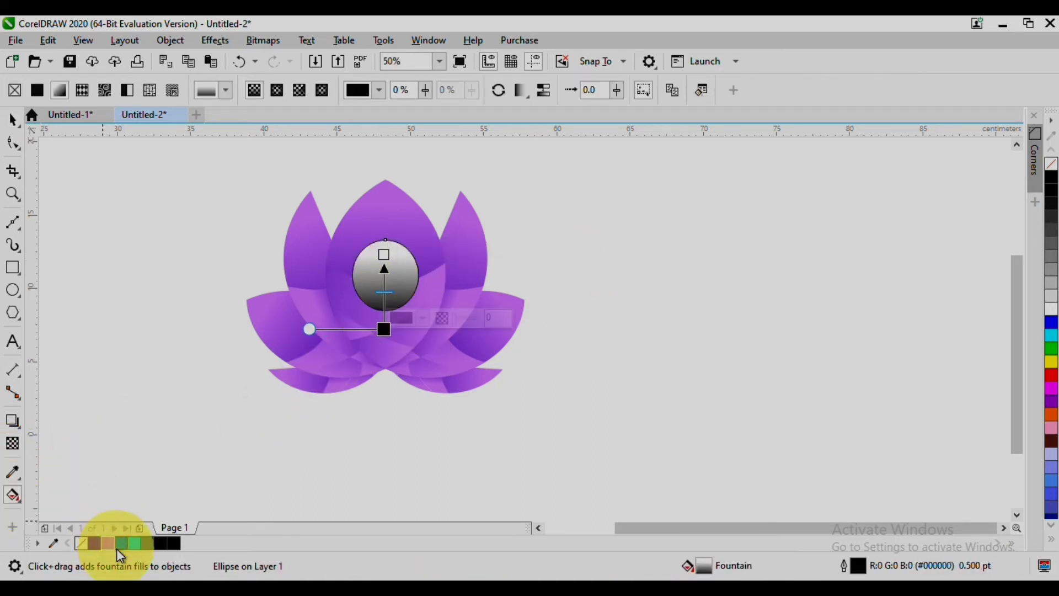
click(120, 544)
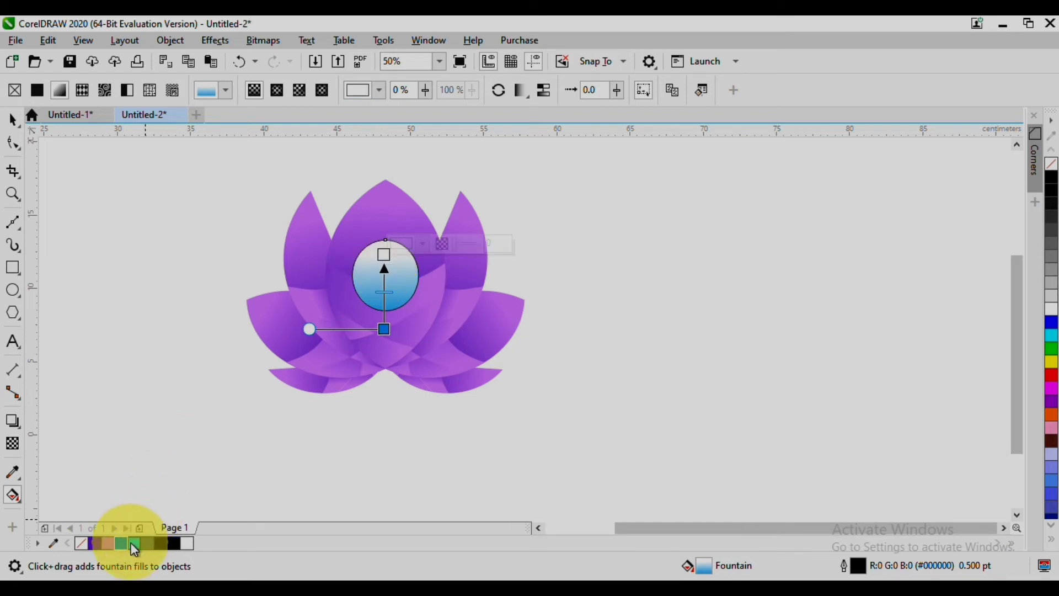
click(135, 544)
click(11, 121)
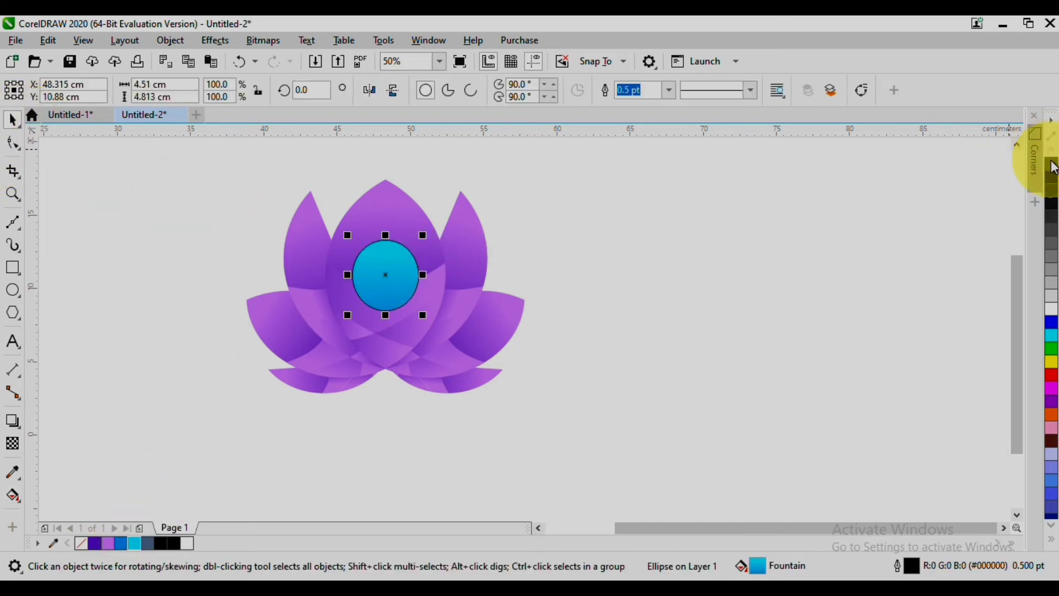
drag(441, 301, 429, 292)
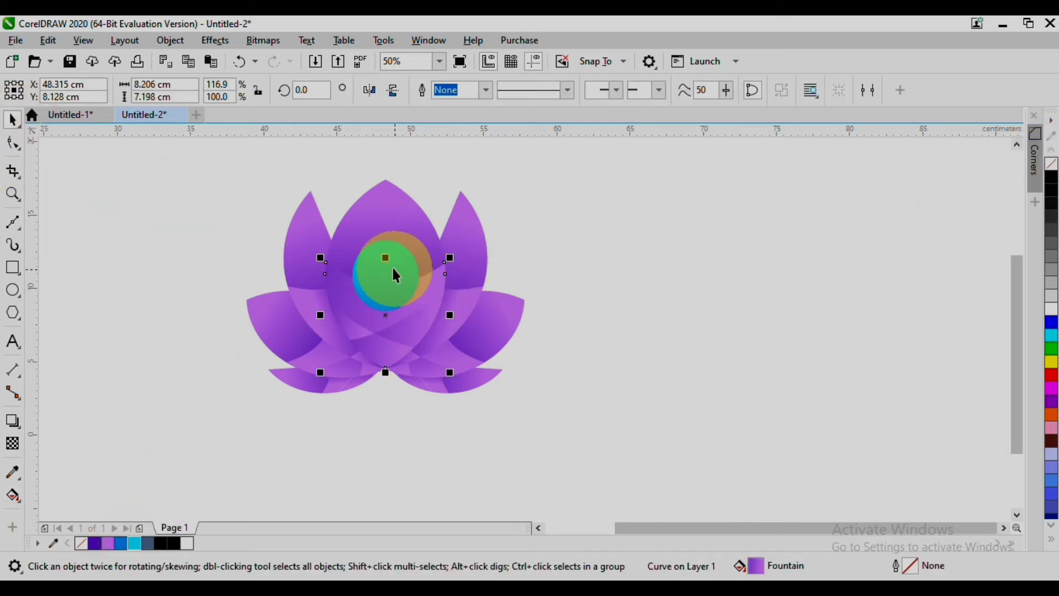
Remove the ellipse's fill and give it a black outline
scroll(393, 269, up, 2)
click(402, 263)
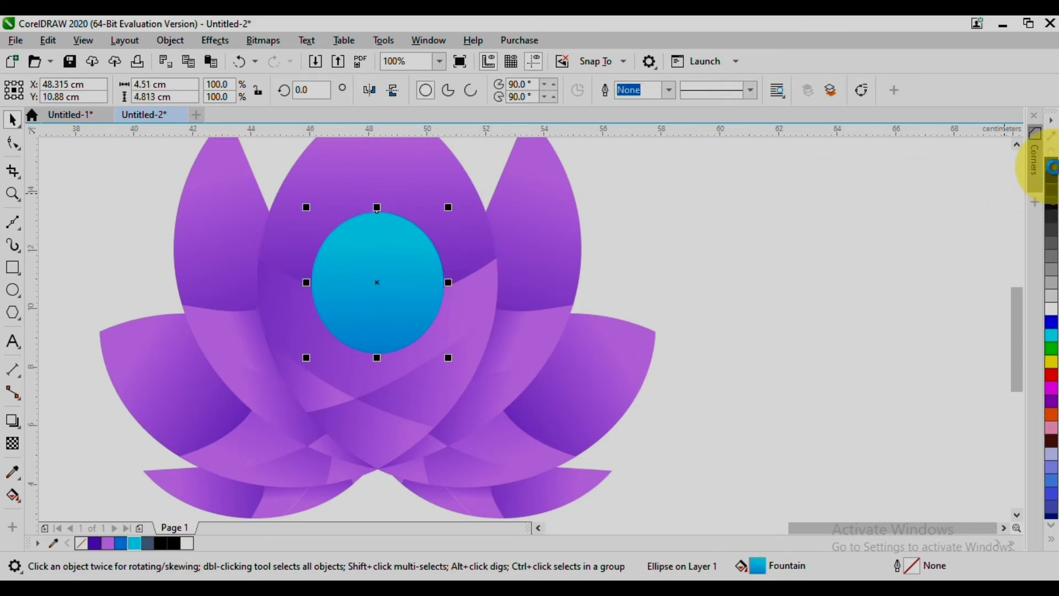
click(1049, 175)
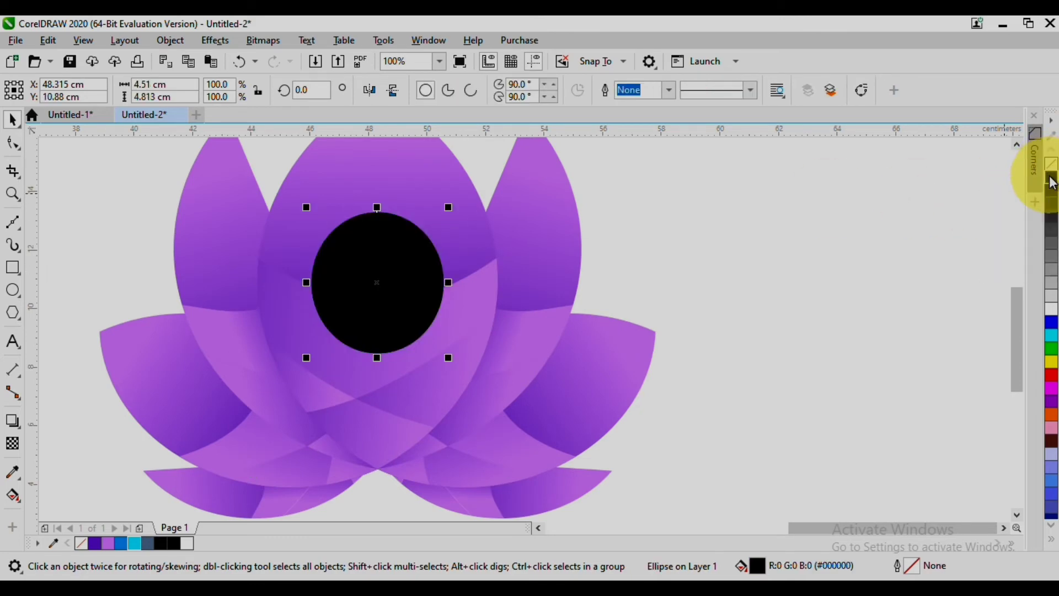
key(ctrl+z)
click(1051, 167)
right_click(1052, 184)
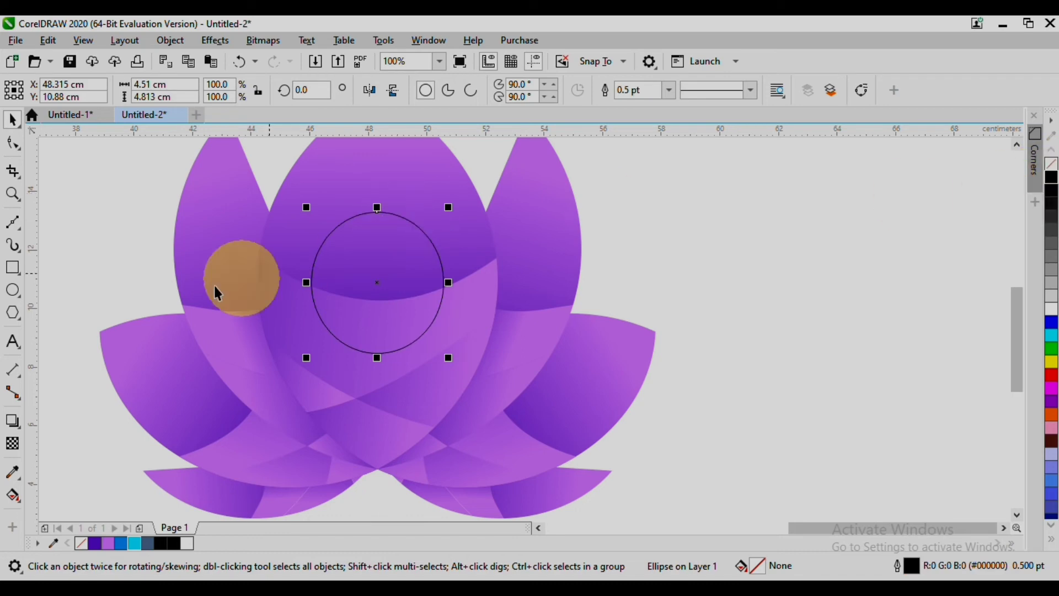
Smart-fill the part of the ellipse above the petal's curved edge to create a dome shape, then delete the original ellipse
click(13, 494)
click(388, 270)
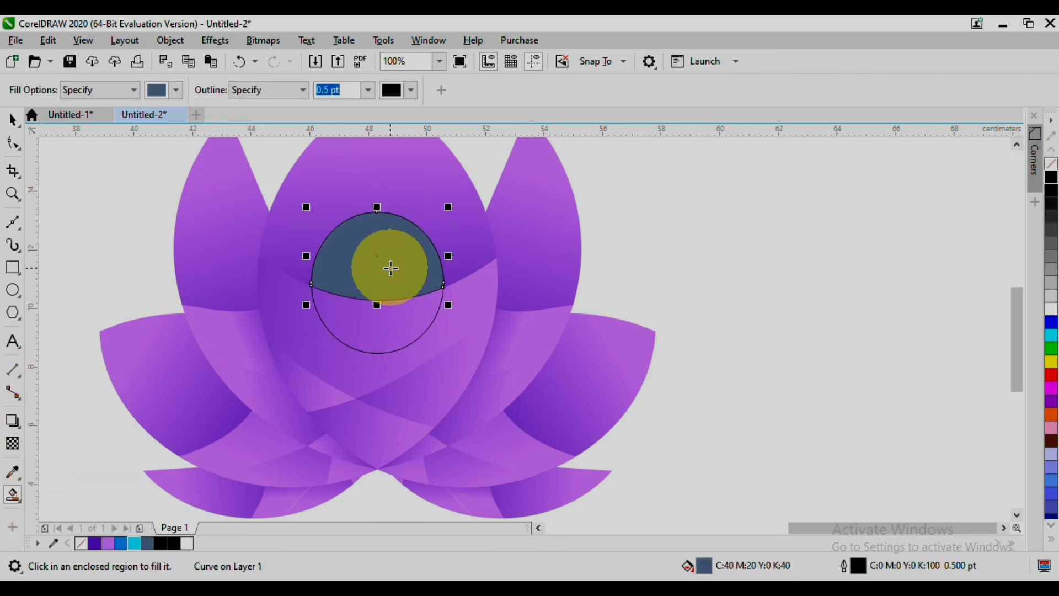
click(12, 119)
click(407, 318)
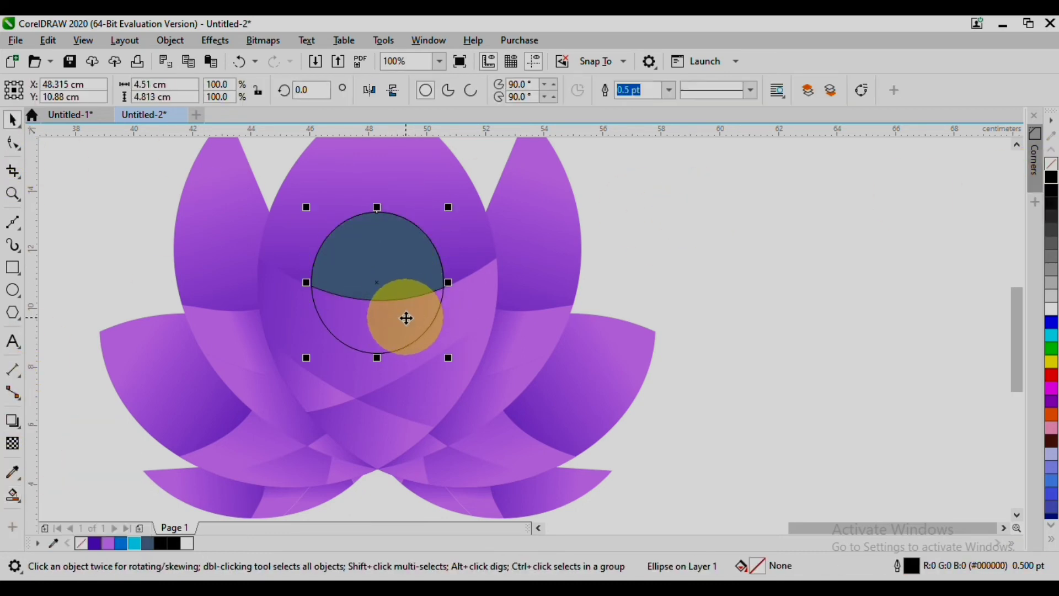
click(398, 269)
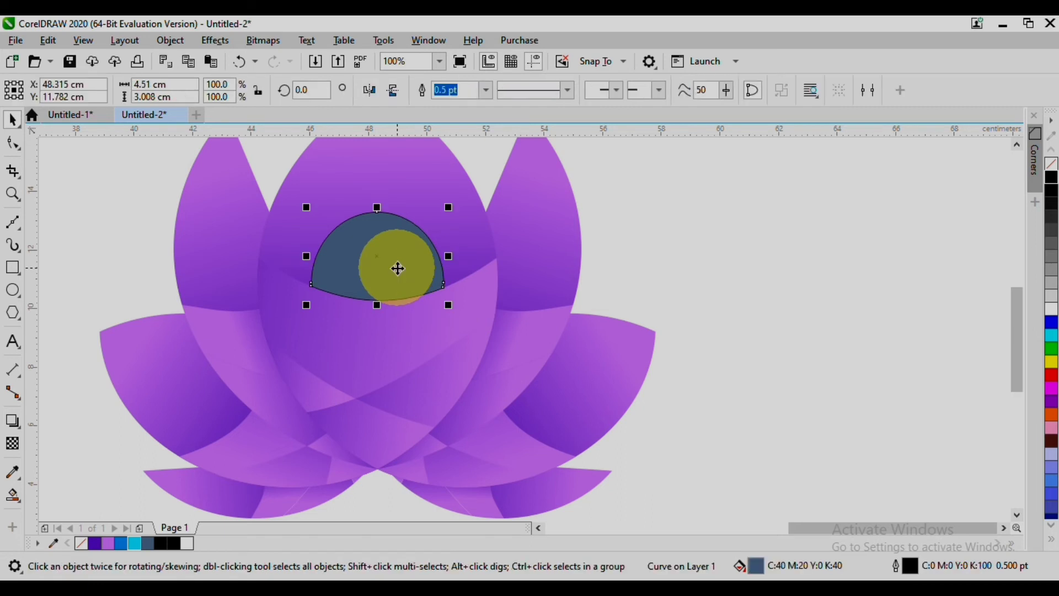
Replace the dome's solid fill with a vertical fountain fill from cyan at the top to blue at the bottom
click(1050, 164)
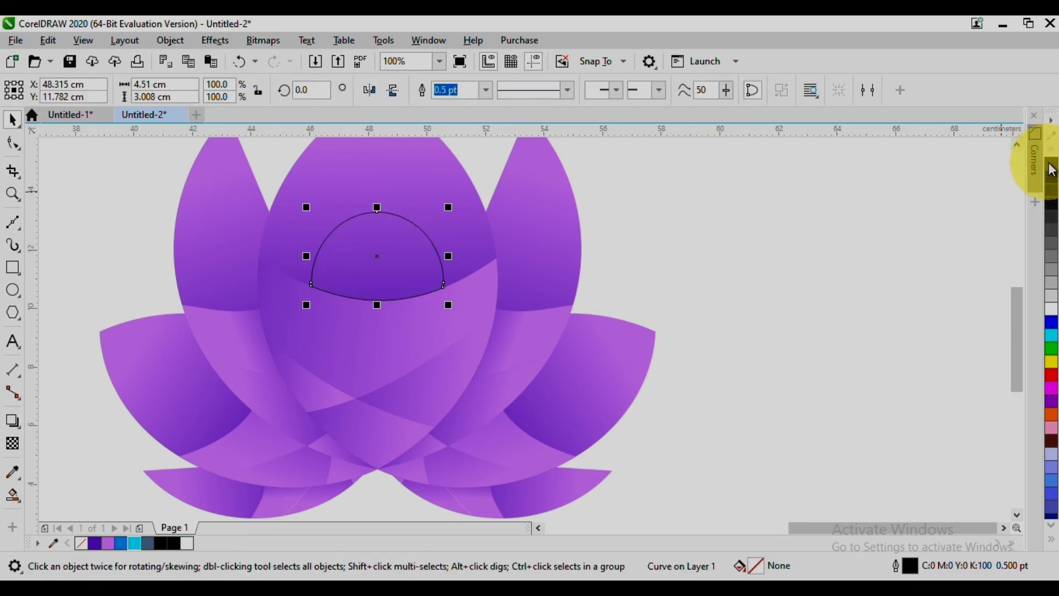
click(13, 502)
click(55, 494)
drag(385, 203, 384, 335)
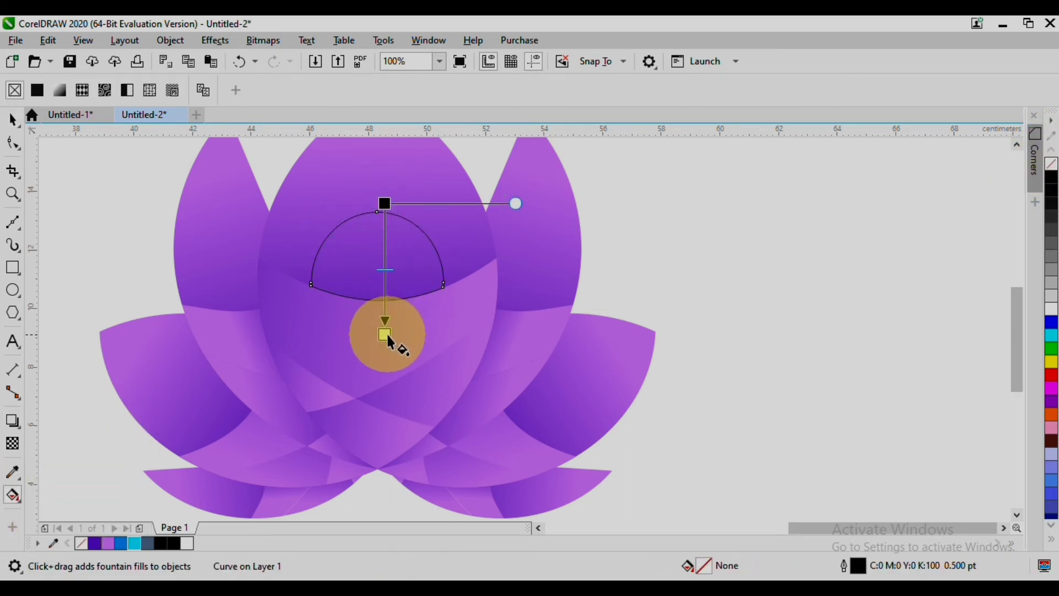
click(386, 198)
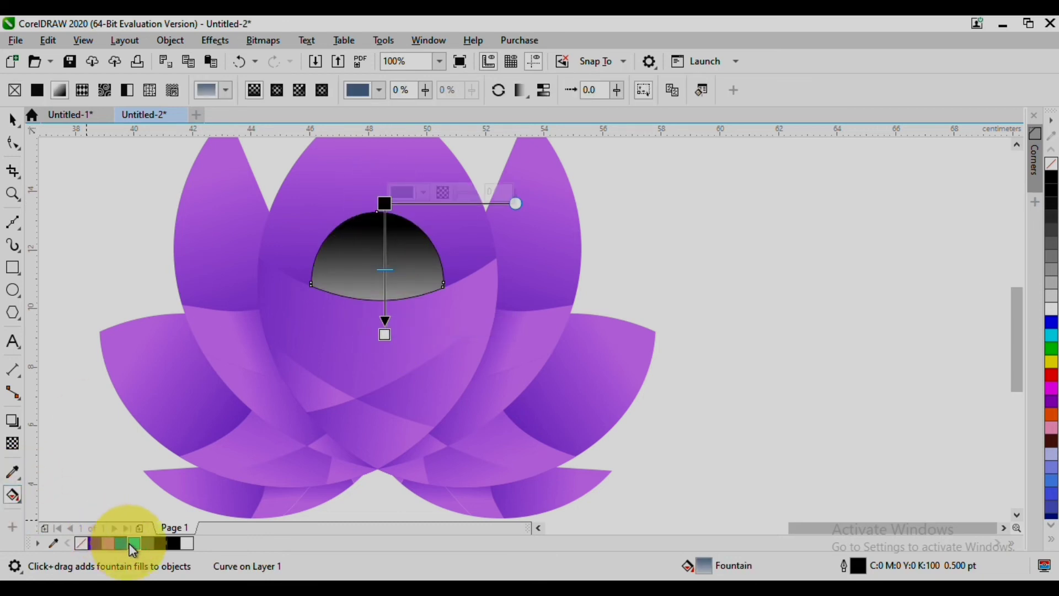
click(126, 546)
click(384, 334)
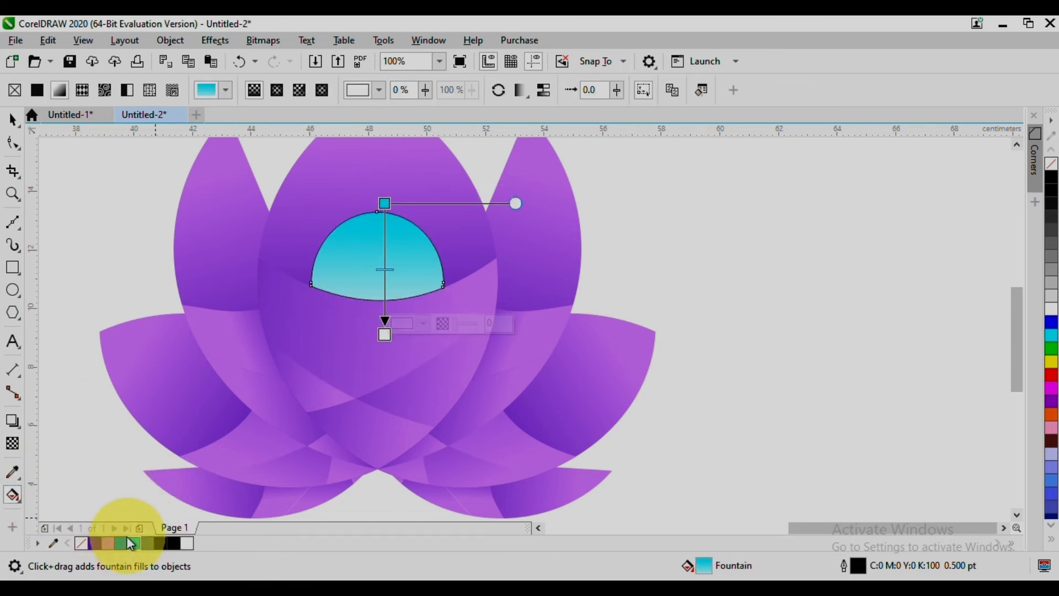
click(128, 546)
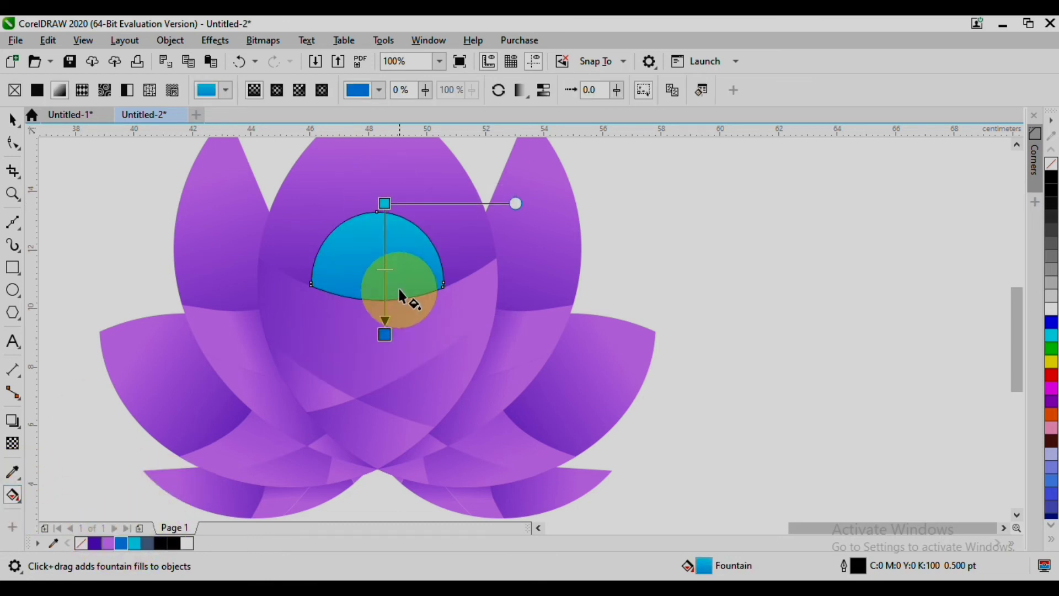
Remove the dome's outline and shorten its gradient so the blue is reached at the lower edge
right_click(1052, 164)
click(15, 122)
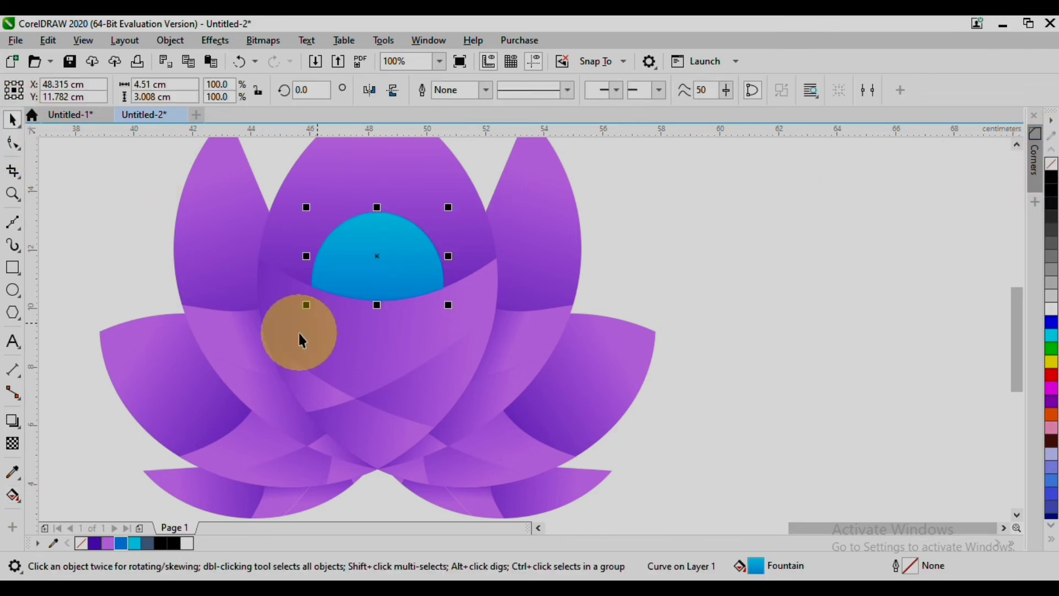
click(10, 494)
drag(386, 333, 331, 258)
click(12, 119)
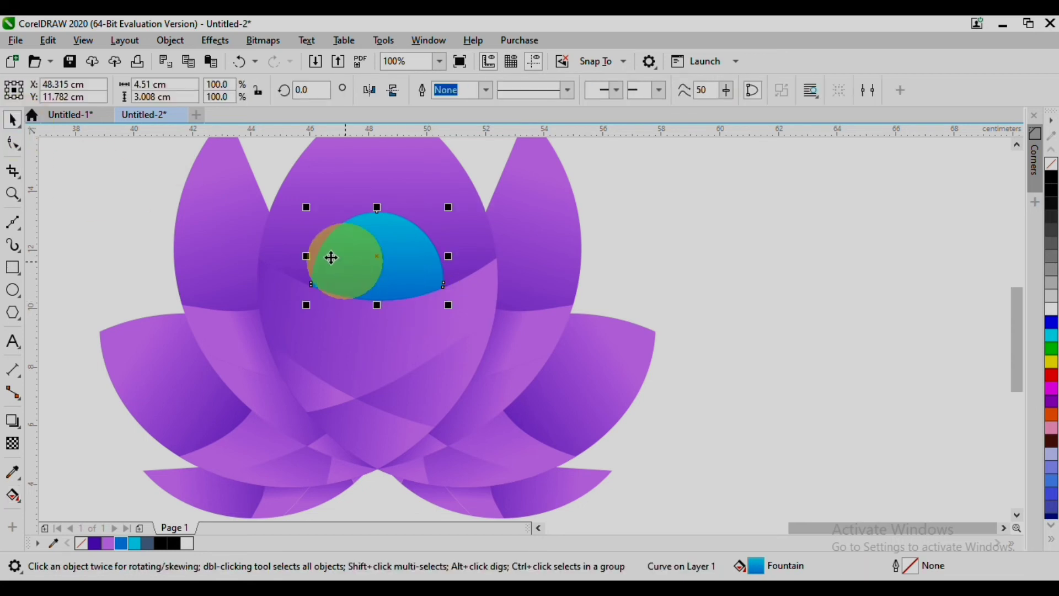
Draw an ellipse about 0.95 × 0.48 cm near the dome's upper right and fill it white without an outline
click(12, 290)
click(395, 236)
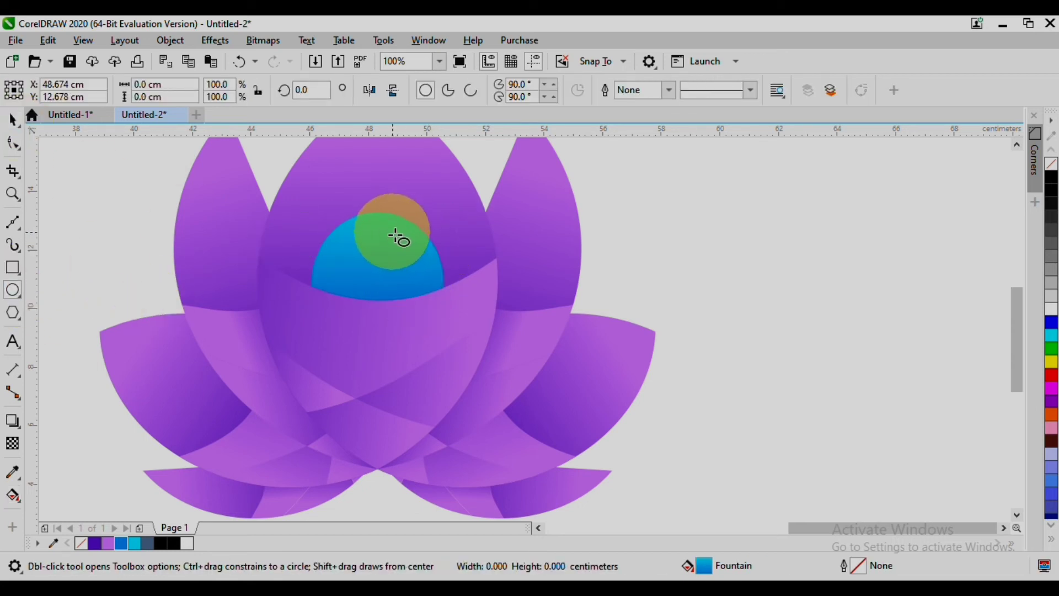
drag(395, 237, 422, 250)
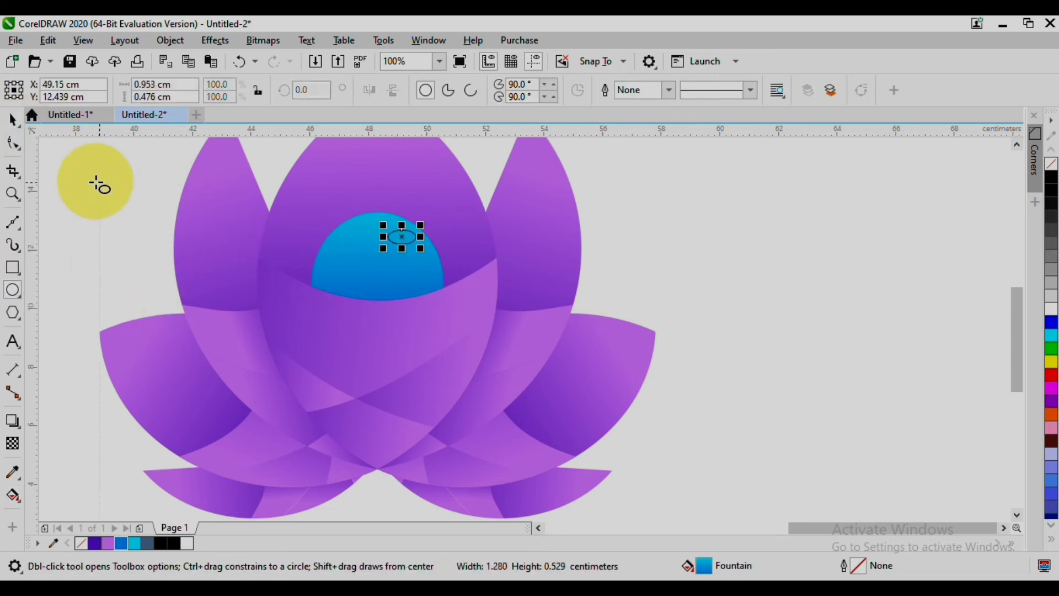
click(12, 119)
scroll(434, 247, up, 5)
drag(350, 239, 475, 249)
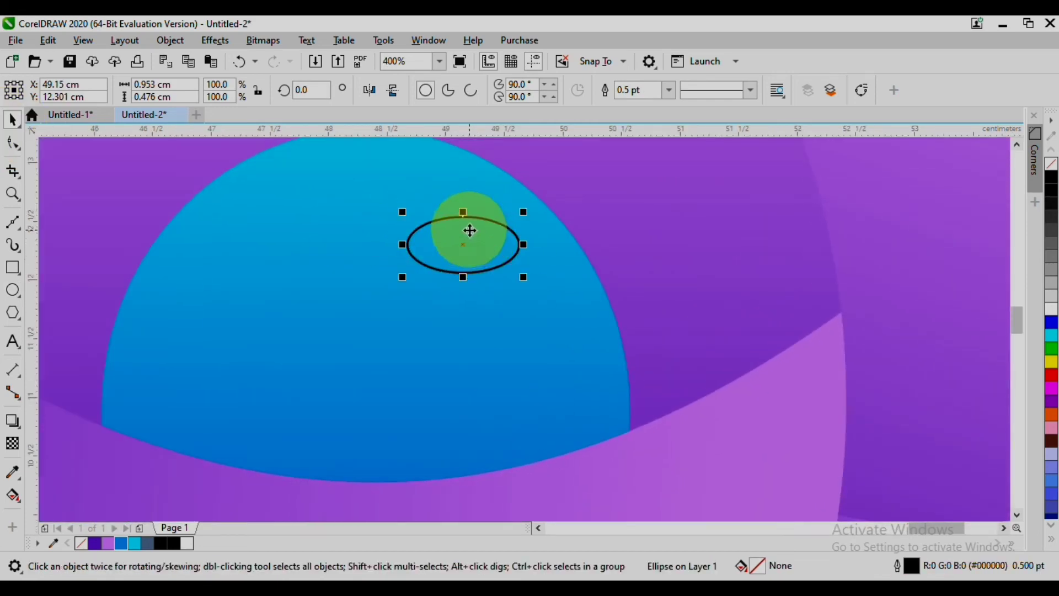
click(1050, 312)
right_click(1051, 164)
click(462, 244)
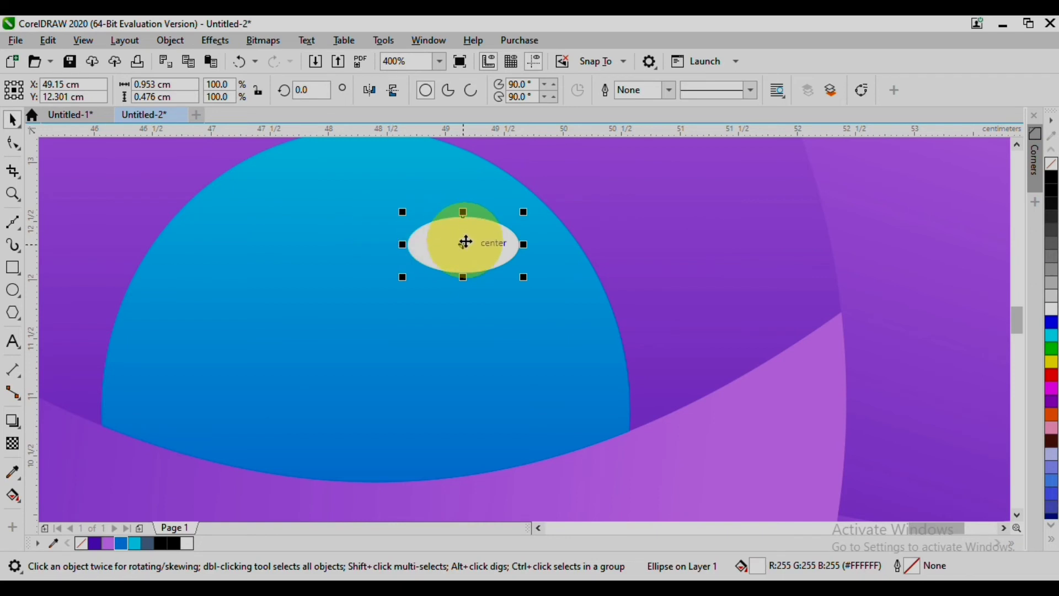
Move the white ellipse closer to the dome's upper-right edge and rotate it clockwise to follow the curve
drag(523, 244, 483, 231)
click(479, 247)
click(510, 259)
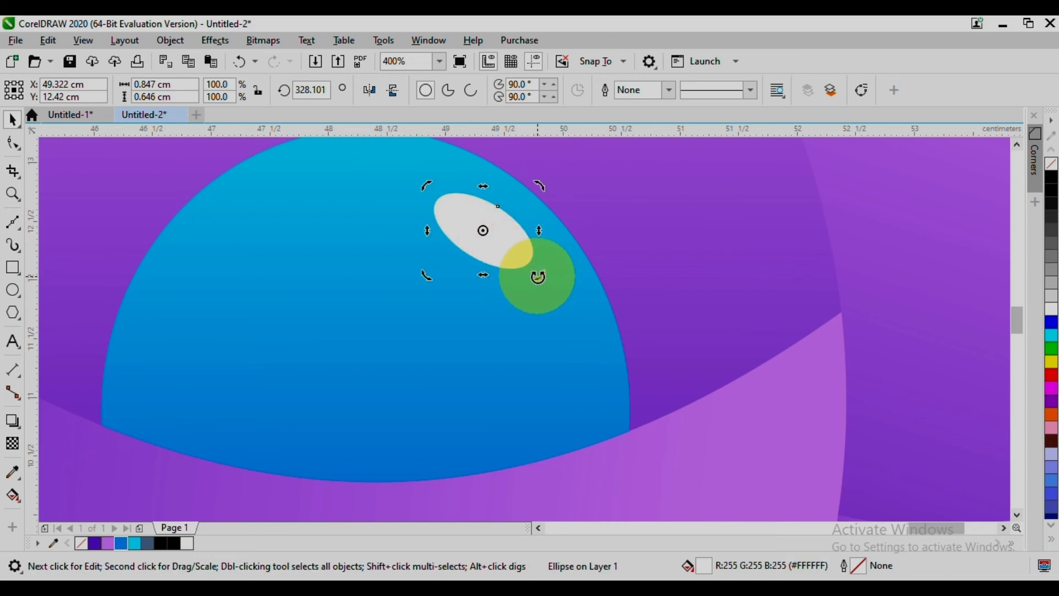
Place a copy of the blue dome scaled to 86% inside the original, overlapping the inner part of the white highlight
click(552, 273)
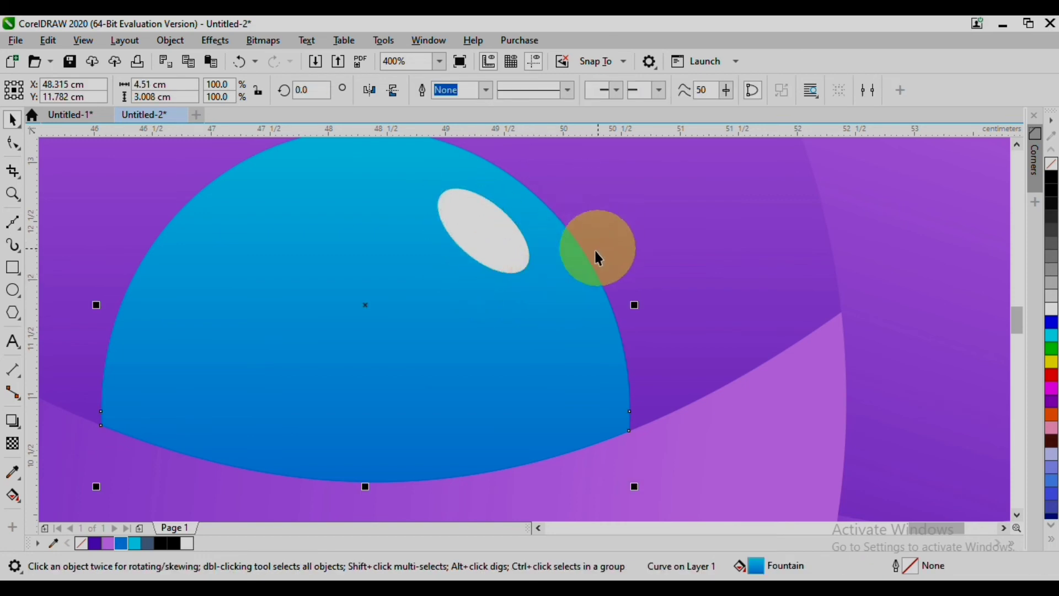
scroll(546, 272, down, 2)
drag(600, 198, 584, 221)
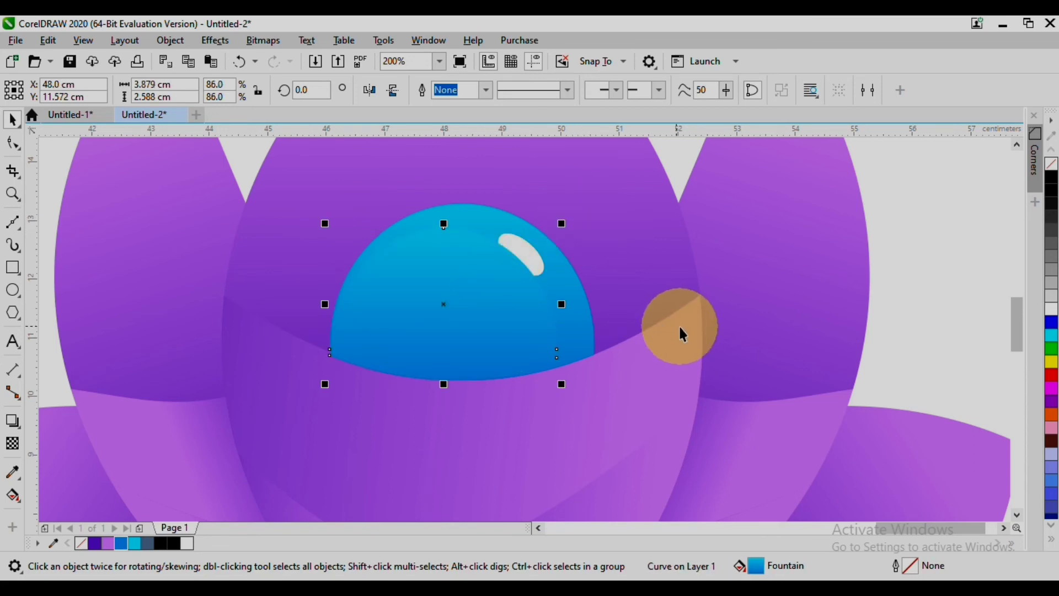
Shift the start of the inner dome's gradient down and to the right to give it a larger cyan area
click(13, 495)
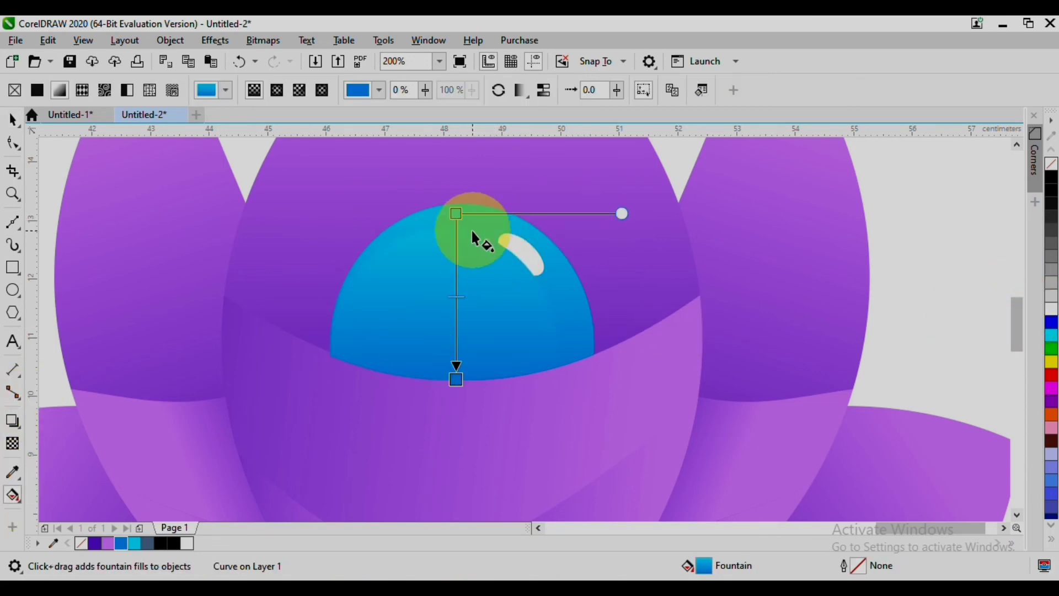
drag(464, 223, 490, 282)
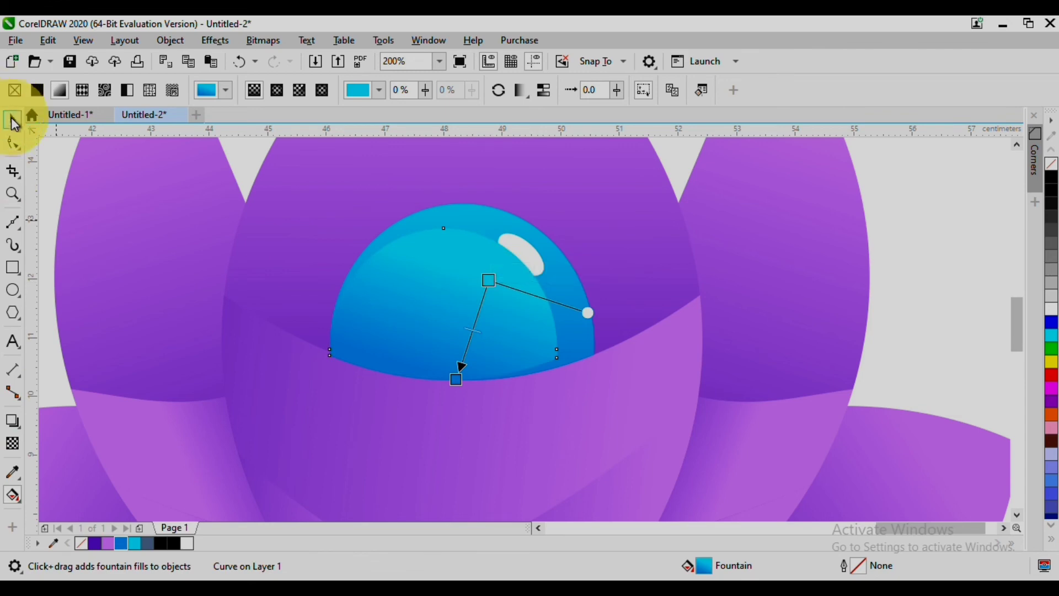
Stretch the inner dome downward to a height of 2.875 cm and centre it horizontally within the outer dome
click(13, 120)
drag(443, 384, 455, 405)
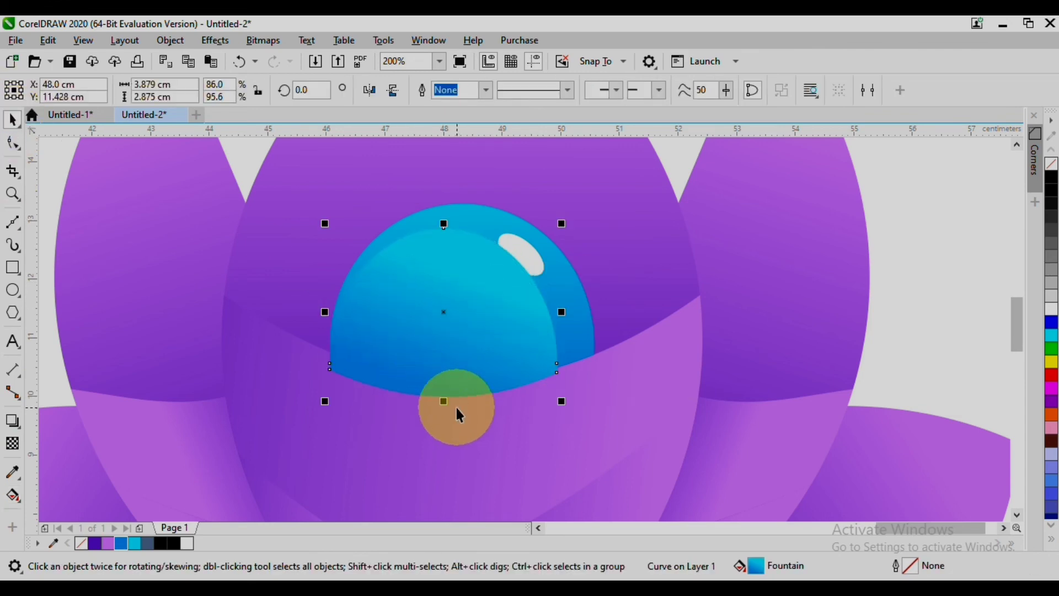
drag(417, 349, 442, 338)
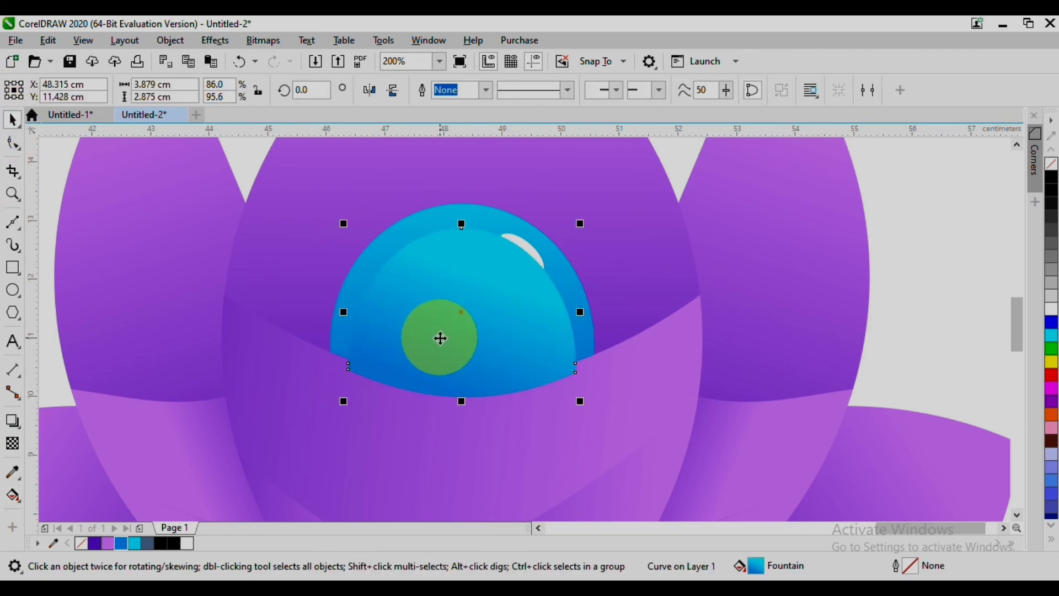
Apply a linear transparency that fades the inner dome out toward its lower edge, and fill it with solid cyan
click(12, 442)
drag(452, 275, 453, 370)
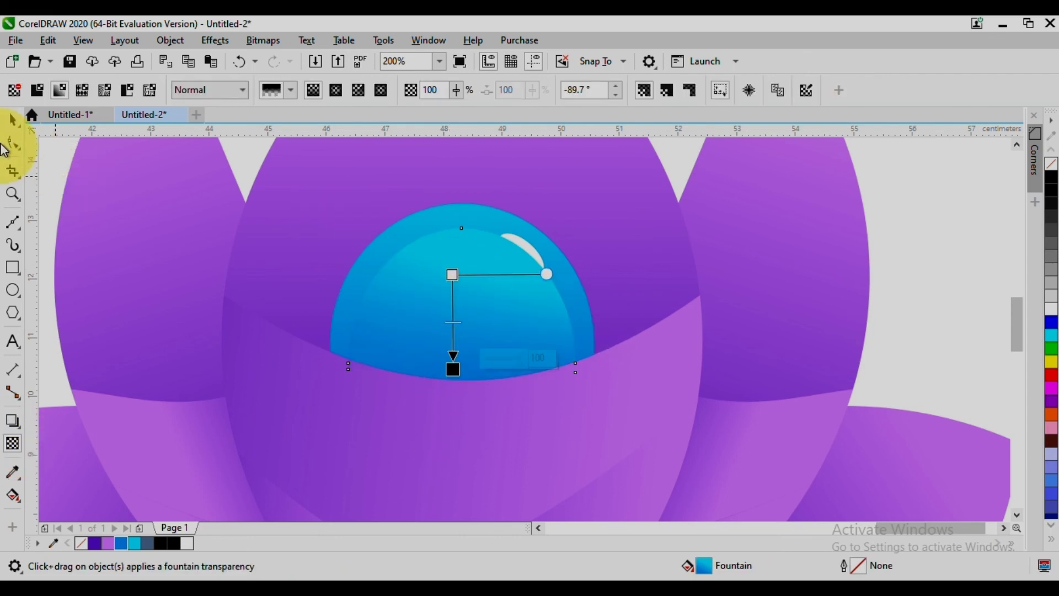
click(12, 120)
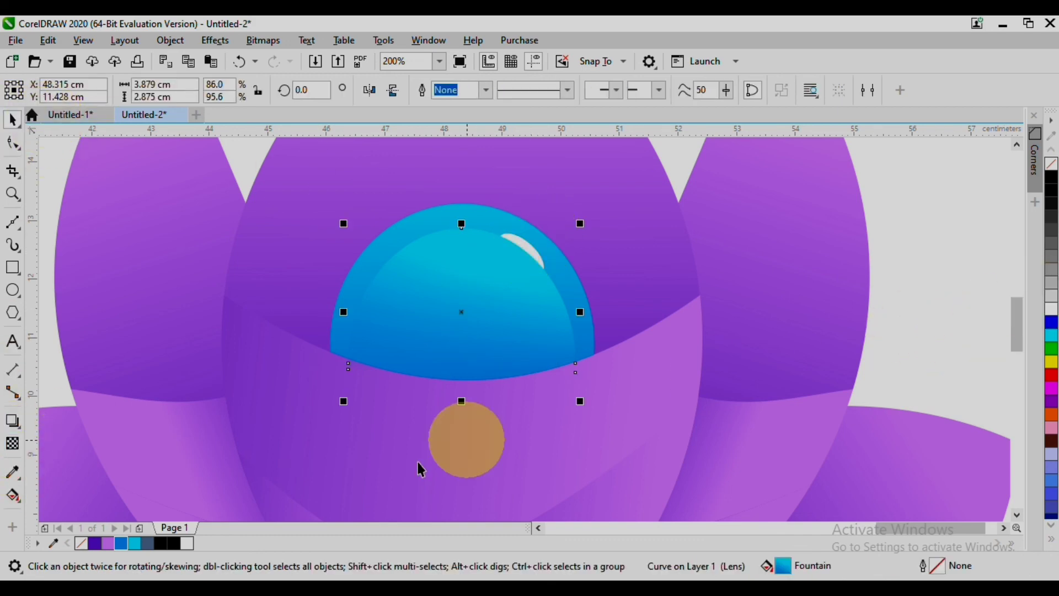
click(135, 543)
Bring the white highlight ellipse in front of the inner dome
click(538, 238)
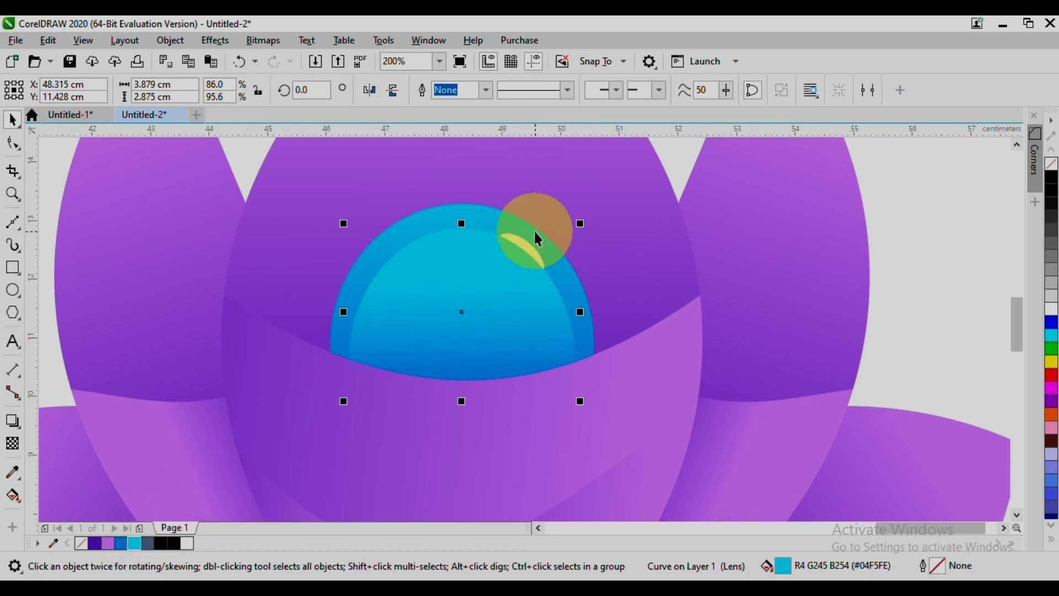
click(522, 254)
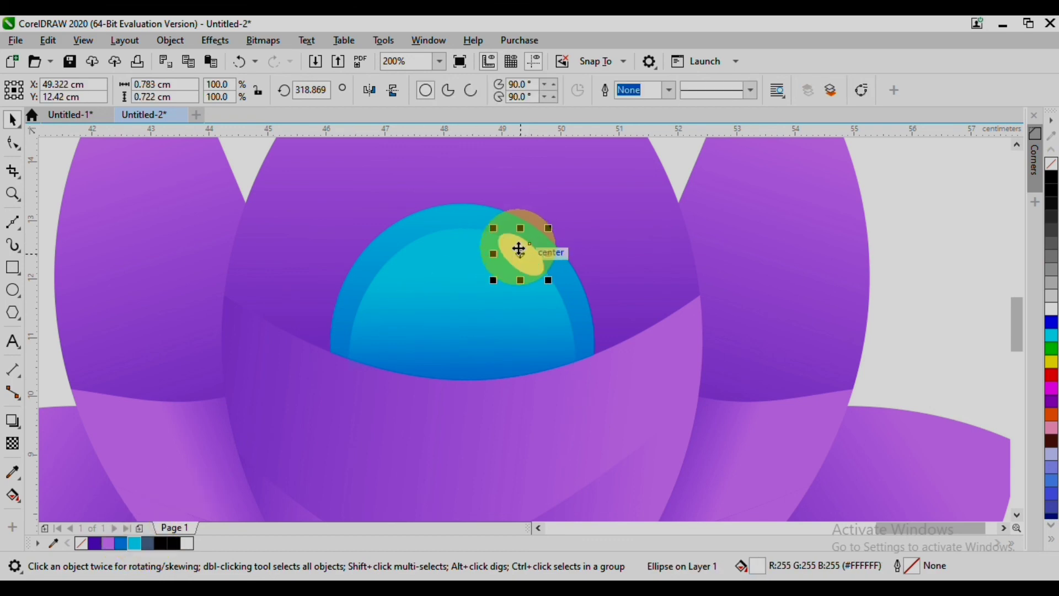
Group all the lotus petals together with the blue dome and its white highlight
scroll(520, 249, down, 3)
click(655, 303)
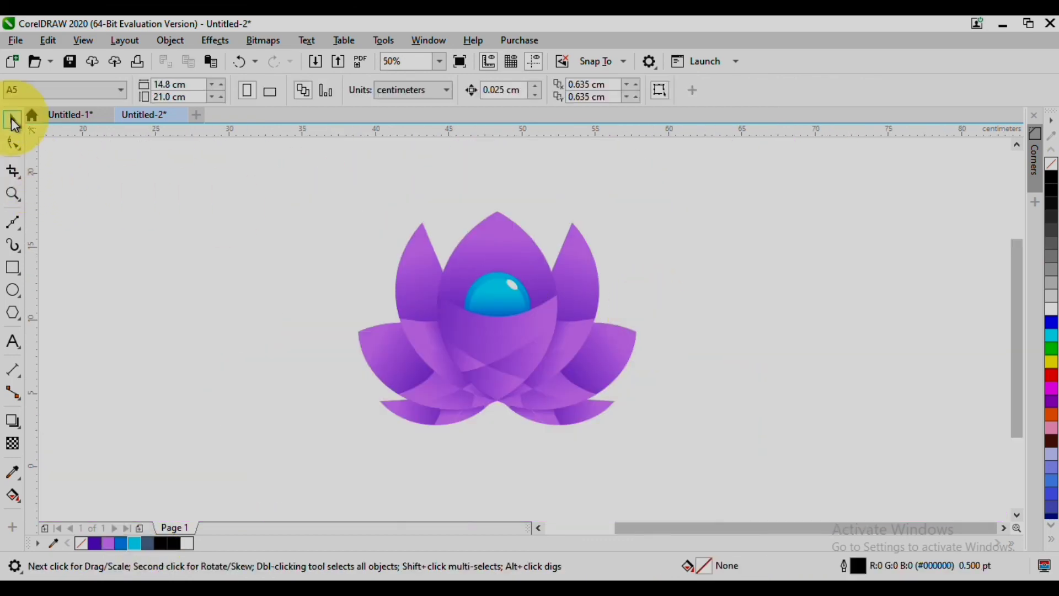
drag(478, 325, 429, 323)
drag(271, 208, 647, 456)
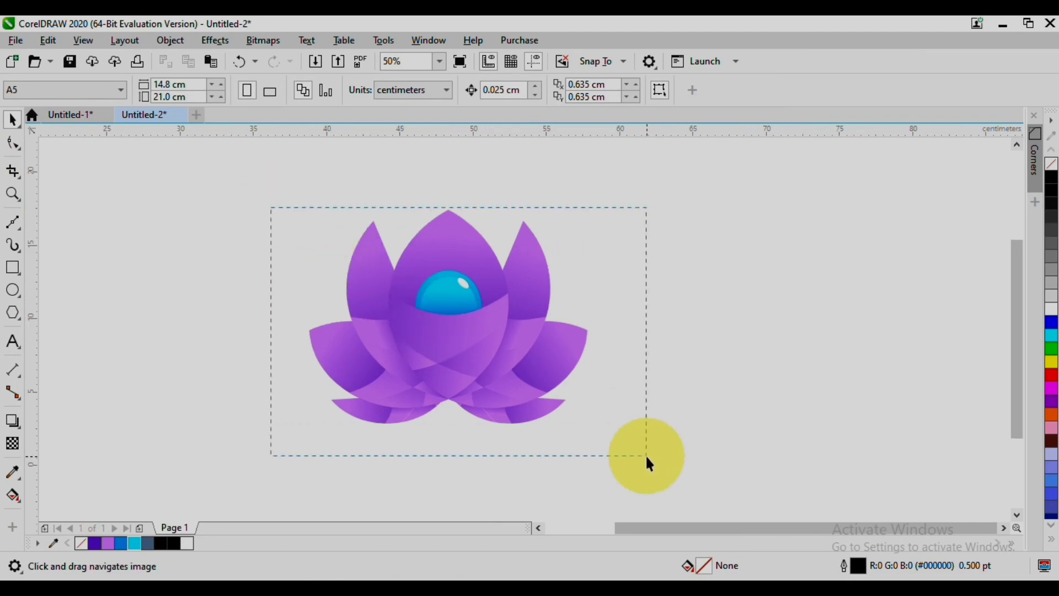
key(ctrl+g)
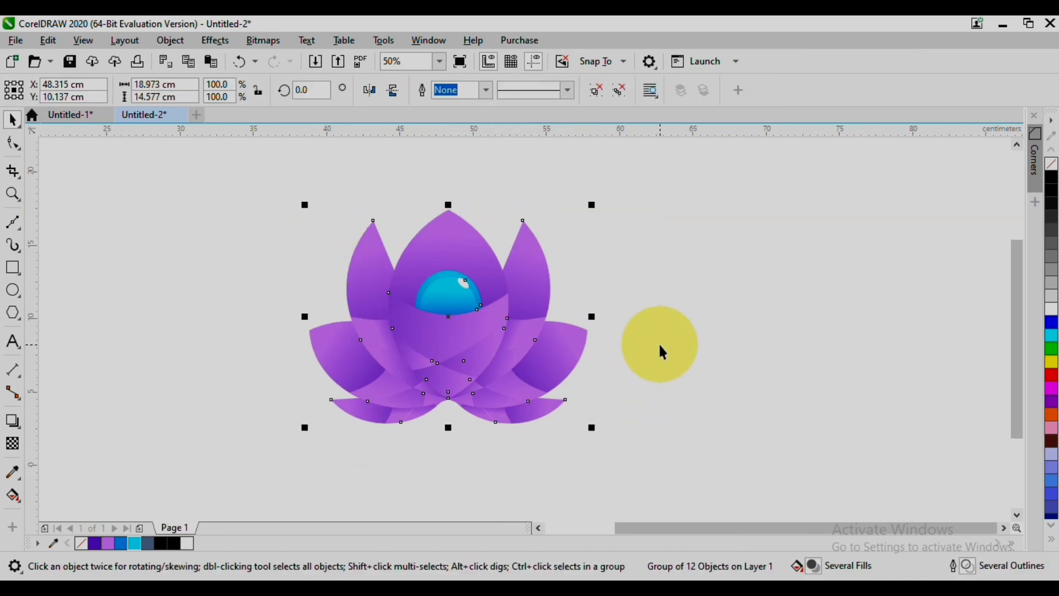
click(664, 350)
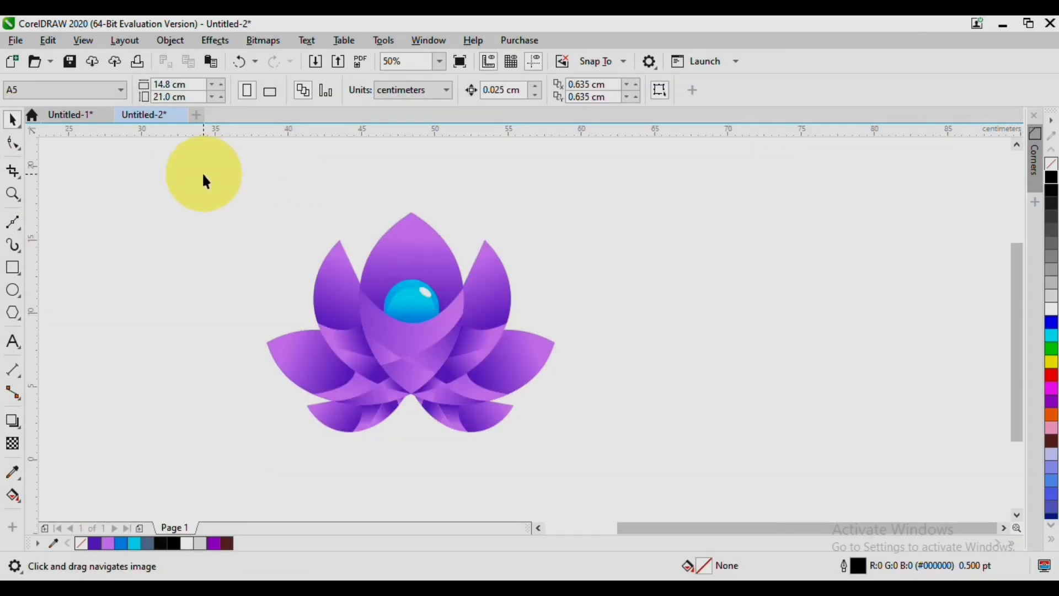
Group all objects of the finished lotus, including the extra petal shading, and preview the artwork full screen
drag(204, 175, 637, 456)
key(ctrl+g)
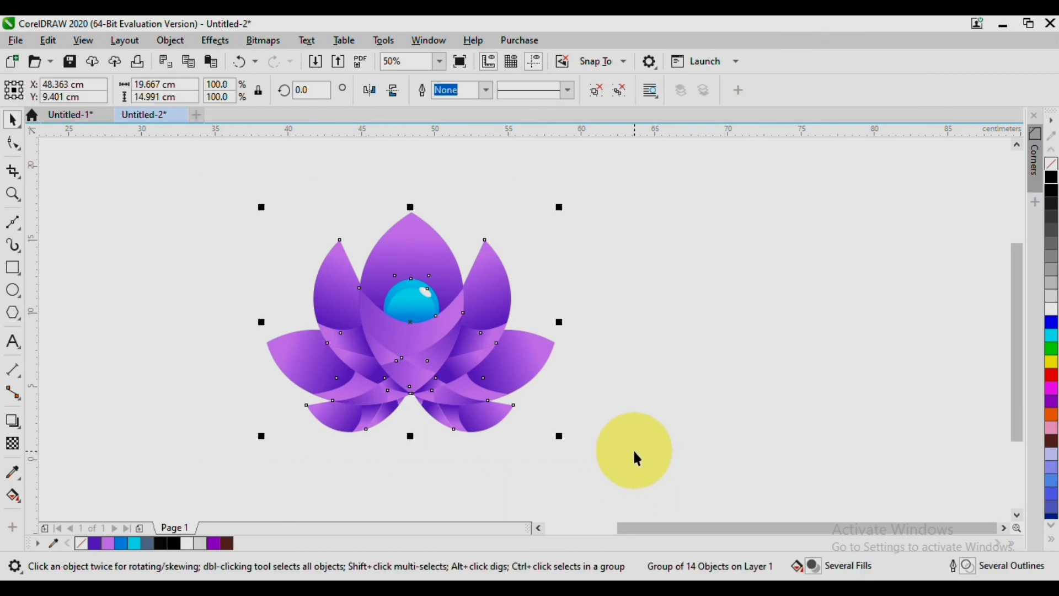
key(shift+F2)
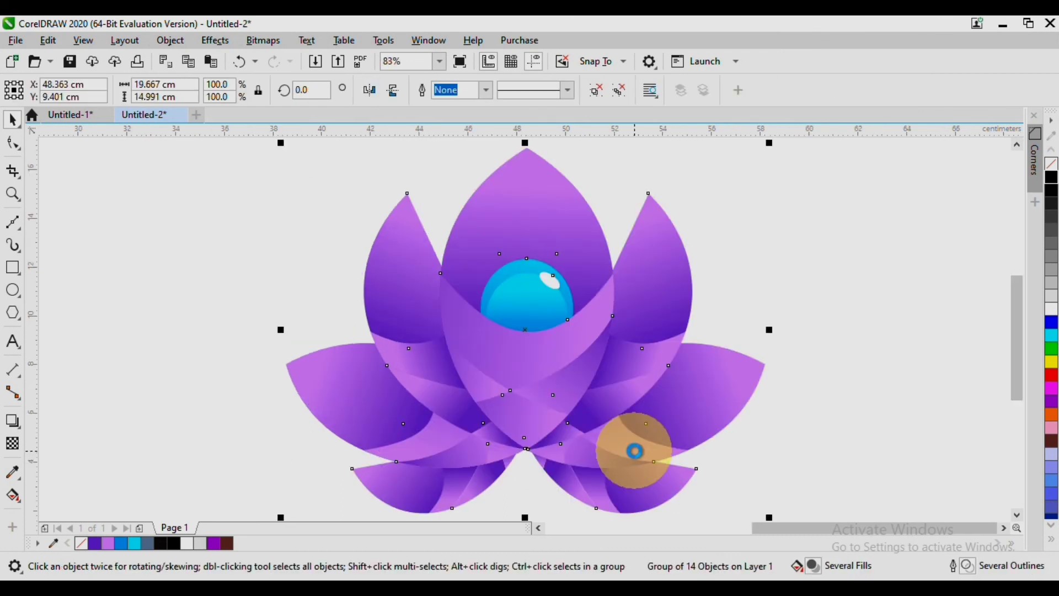
key(F9)
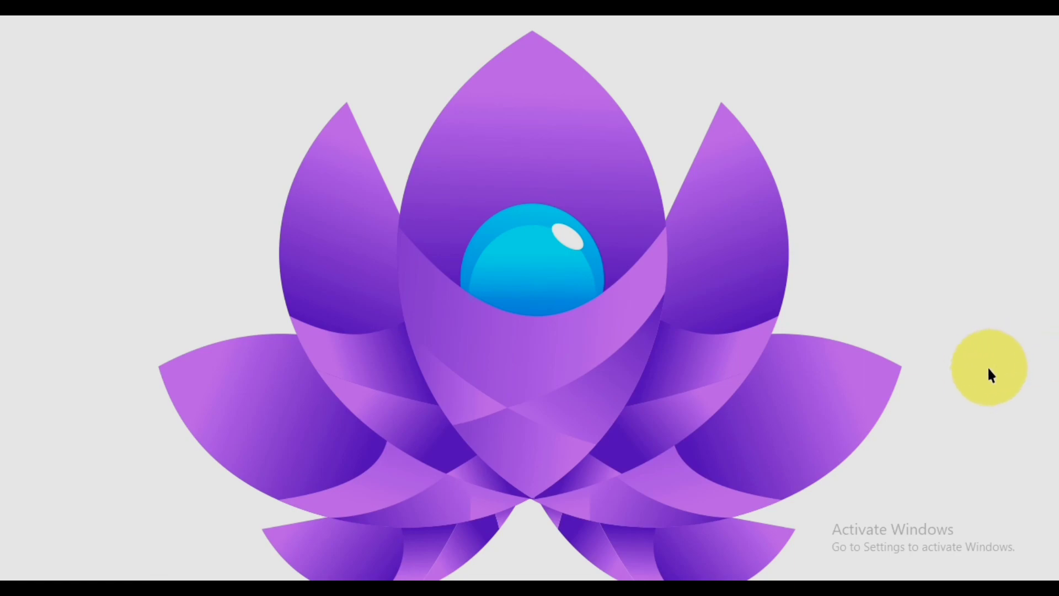